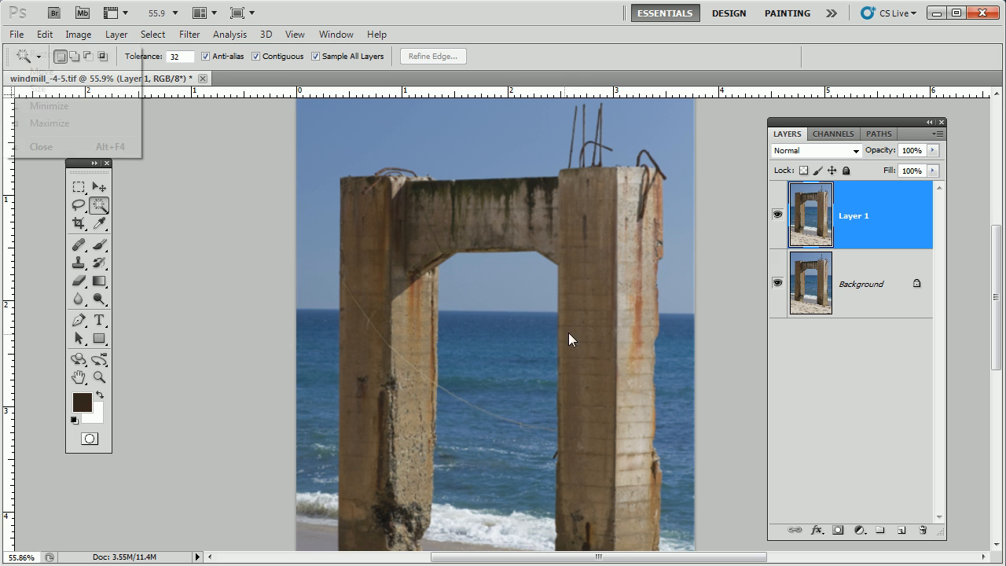
Select the sky around the concrete arch and inside its opening with the Magic Wand at tolerance 32.
{"action": "left_click_drag", "start_coordinate": [584, 327], "coordinate": [550, 323]}
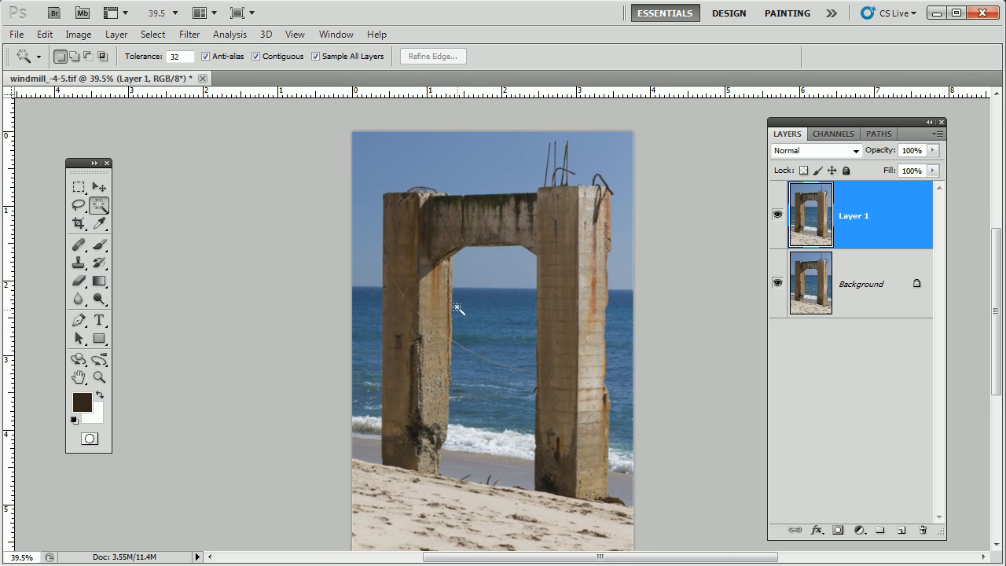
{"action": "key", "text": "space"}
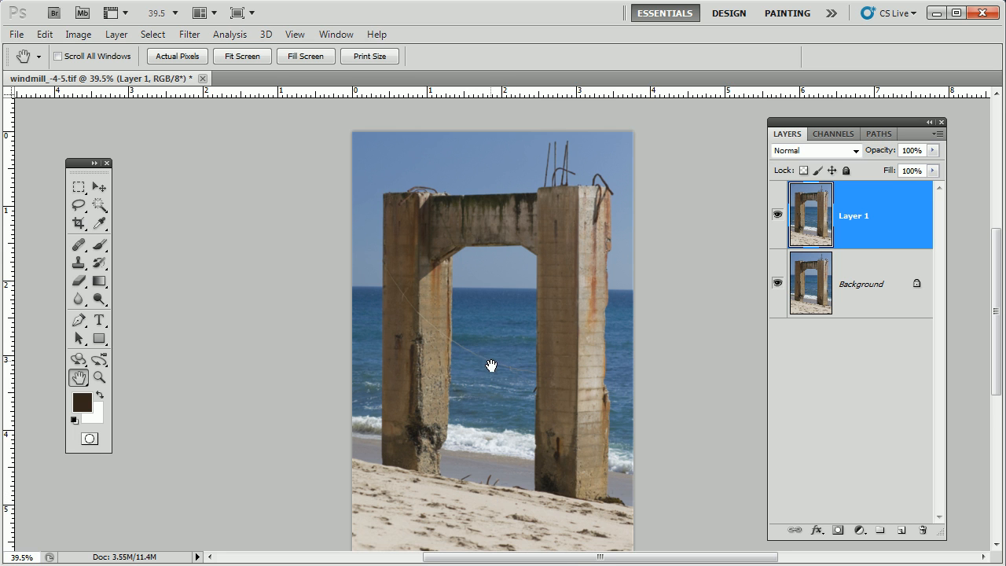
{"action": "left_click_drag", "start_coordinate": [491, 358], "coordinate": [486, 351]}
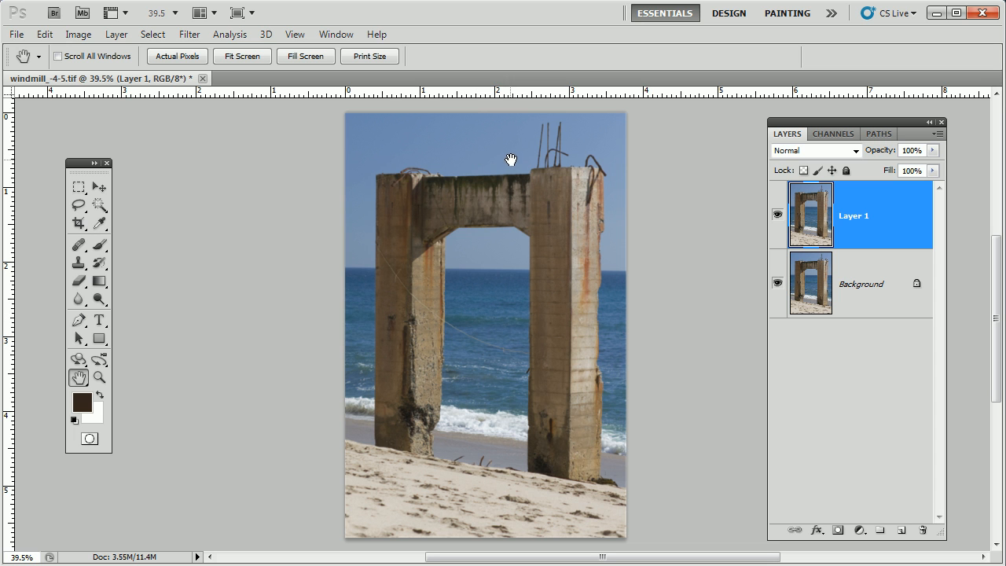
{"action": "left_click", "coordinate": [99, 207]}
{"action": "mouse_move", "coordinate": [74, 161]}
{"action": "left_mouse_down"}
{"action": "mouse_move", "coordinate": [253, 144]}
{"action": "mouse_move", "coordinate": [228, 154]}
{"action": "left_mouse_up"}
{"action": "left_click_drag", "start_coordinate": [254, 196], "coordinate": [281, 203]}
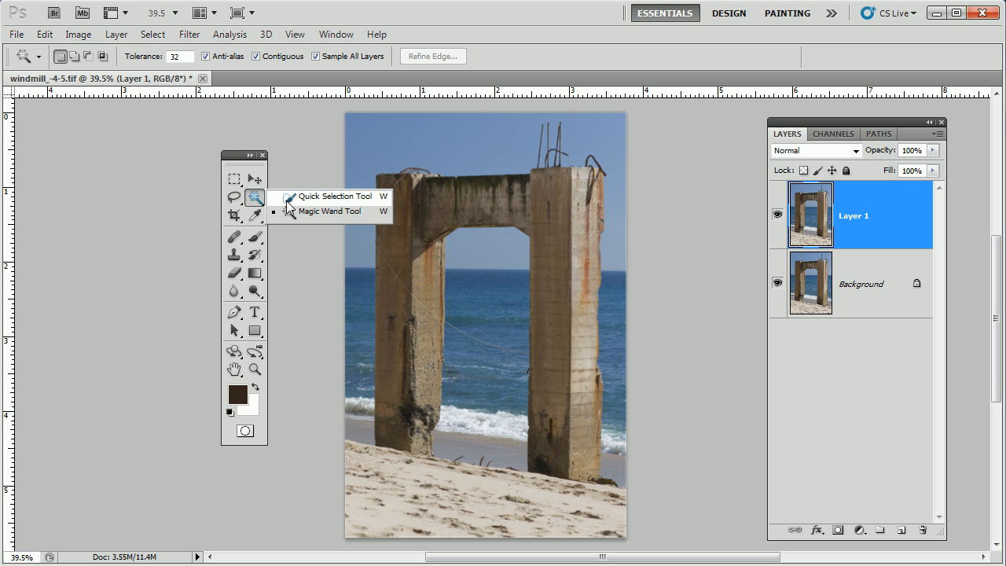
{"action": "left_click", "coordinate": [290, 212]}
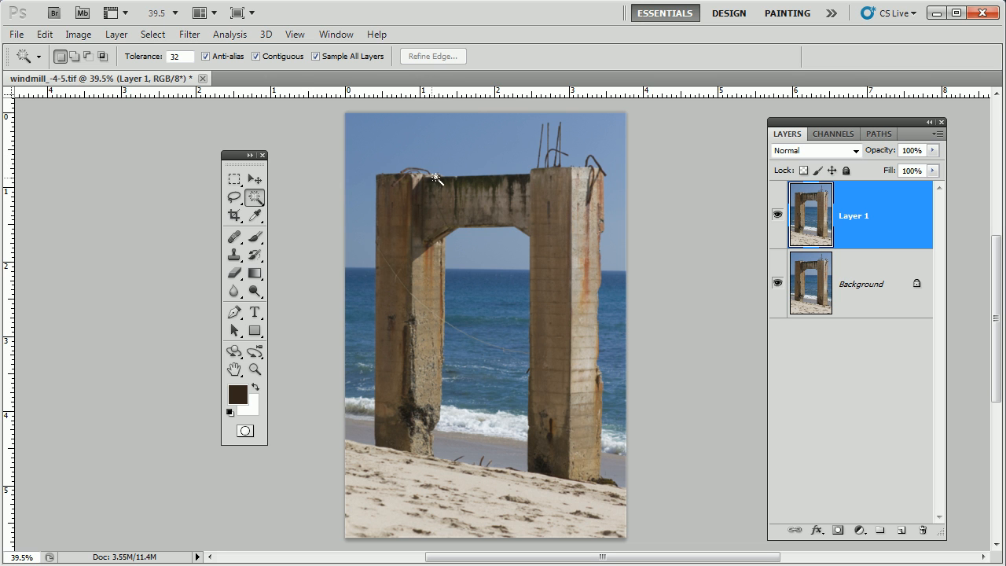
{"action": "left_click", "coordinate": [387, 153]}
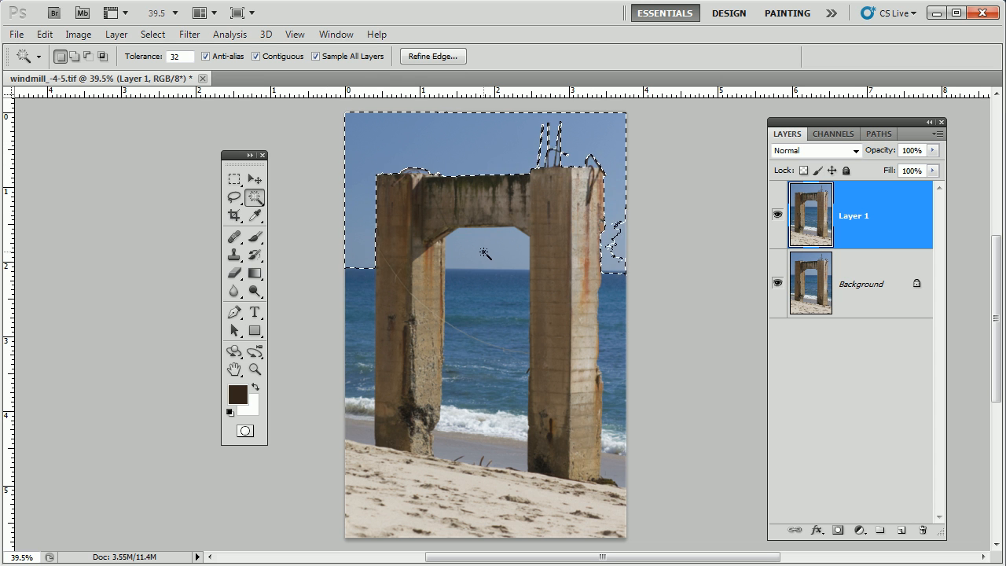
{"action": "left_click", "coordinate": [484, 250], "text": "shift"}
{"action": "left_click", "coordinate": [618, 247], "text": "shift"}
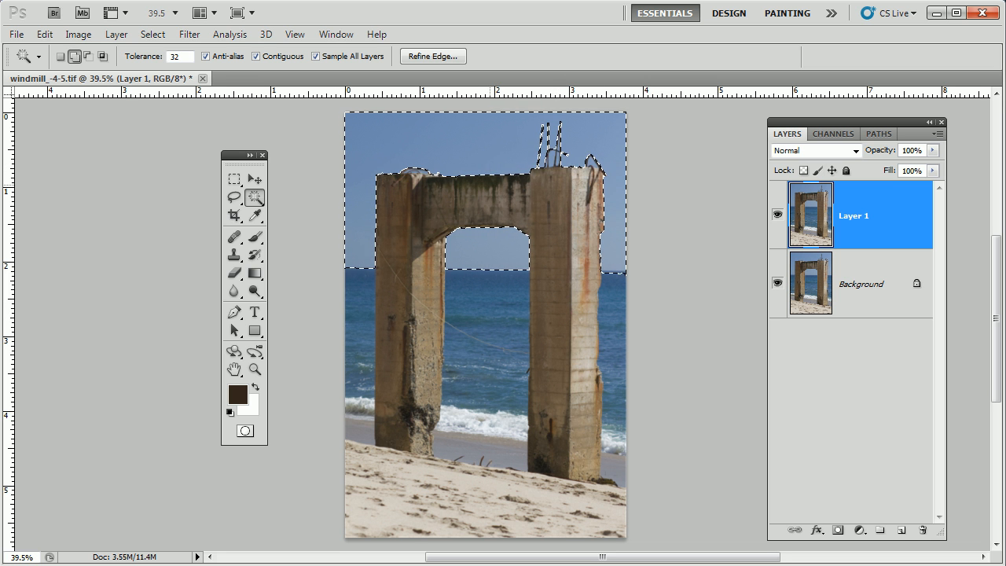
Add the small patches of sky inside the rebar loop on the left pillar to the selection.
{"action": "left_click_drag", "start_coordinate": [391, 170], "coordinate": [528, 225]}
{"action": "left_click_drag", "start_coordinate": [593, 306], "coordinate": [516, 290]}
{"action": "left_click", "coordinate": [380, 223], "text": "shift"}
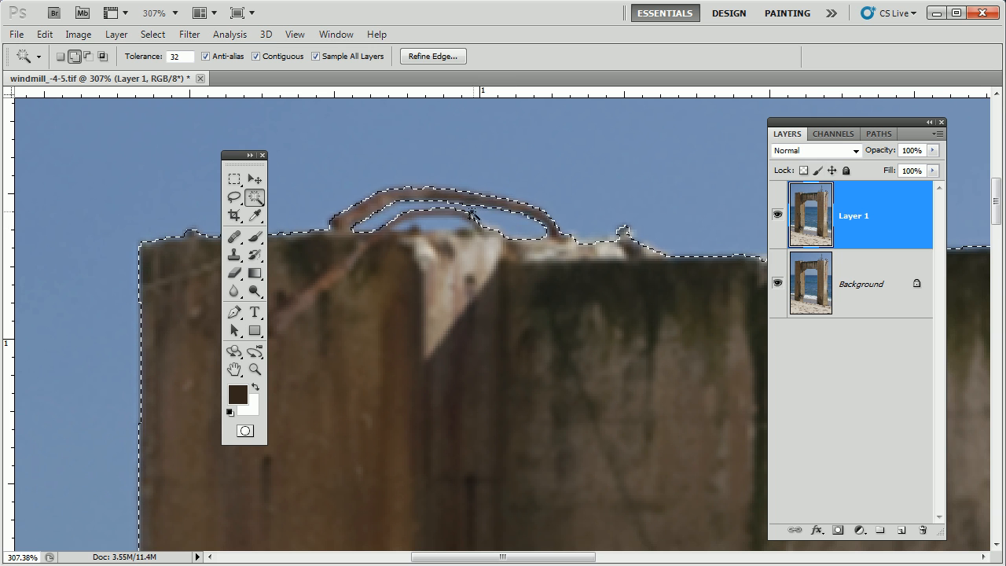
{"action": "left_click", "coordinate": [410, 226], "text": "shift"}
{"action": "left_click_drag", "start_coordinate": [539, 219], "coordinate": [298, 230]}
Add the sky gaps between the upright rebar rods on the right pillar to the selection.
{"action": "mouse_move", "coordinate": [589, 253]}
{"action": "left_mouse_down"}
{"action": "mouse_move", "coordinate": [390, 244]}
{"action": "mouse_move", "coordinate": [691, 308]}
{"action": "mouse_move", "coordinate": [371, 247]}
{"action": "mouse_move", "coordinate": [422, 260]}
{"action": "left_mouse_up"}
{"action": "left_click", "coordinate": [421, 368], "text": "shift"}
{"action": "left_click", "coordinate": [459, 298], "text": "shift"}
{"action": "left_click", "coordinate": [507, 351], "text": "shift"}
{"action": "left_click", "coordinate": [515, 255], "text": "shift"}
{"action": "scroll", "coordinate": [516, 256], "scroll_direction": "up", "scroll_amount": 3}
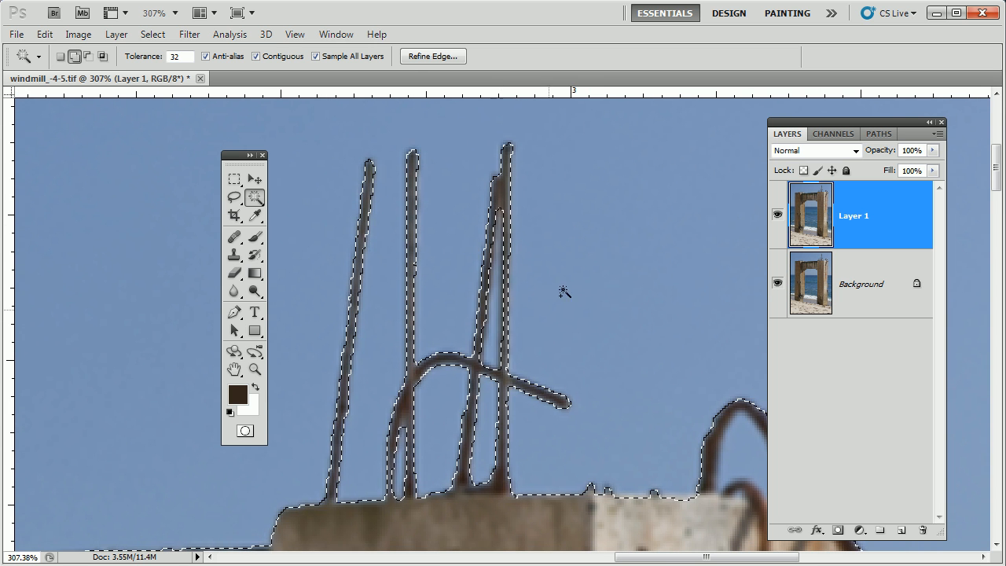
Add the sky enclosed by the bent rebar at the right pillar's outer corner to the selection.
{"action": "left_click_drag", "start_coordinate": [451, 277], "coordinate": [326, 190]}
{"action": "left_click", "coordinate": [512, 283], "text": "shift"}
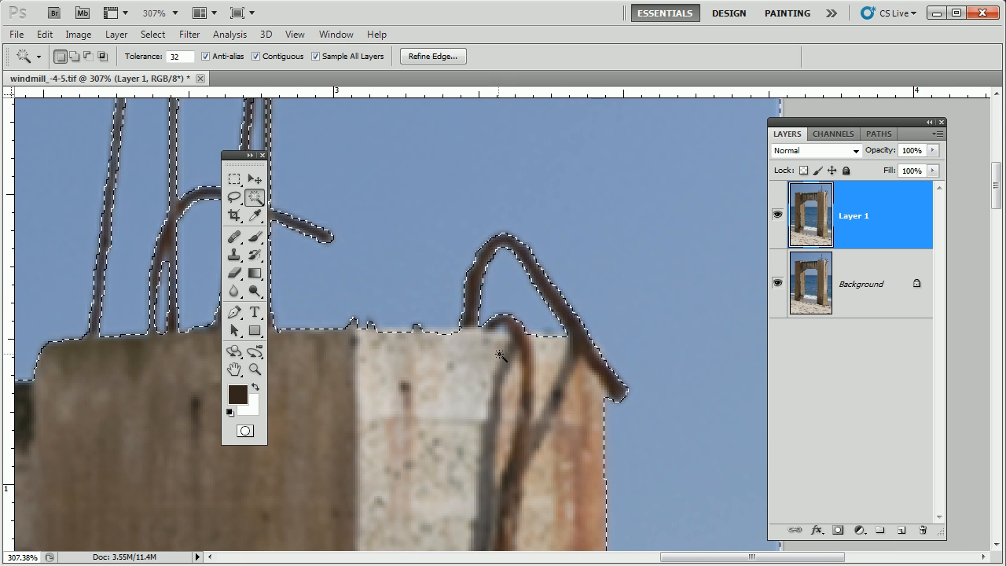
{"action": "left_click_drag", "start_coordinate": [572, 362], "coordinate": [468, 386]}
{"action": "left_click_drag", "start_coordinate": [465, 433], "coordinate": [598, 195]}
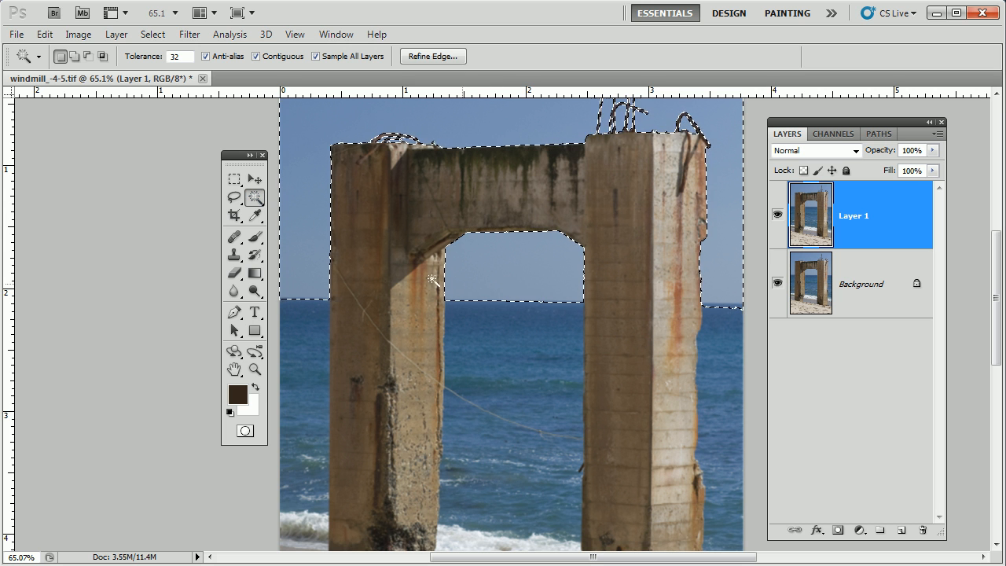
Using the Quick Selection tool with a brush size of 45, add the water and wet shore left of the left pillar to the selection.
{"action": "left_click", "coordinate": [256, 197]}
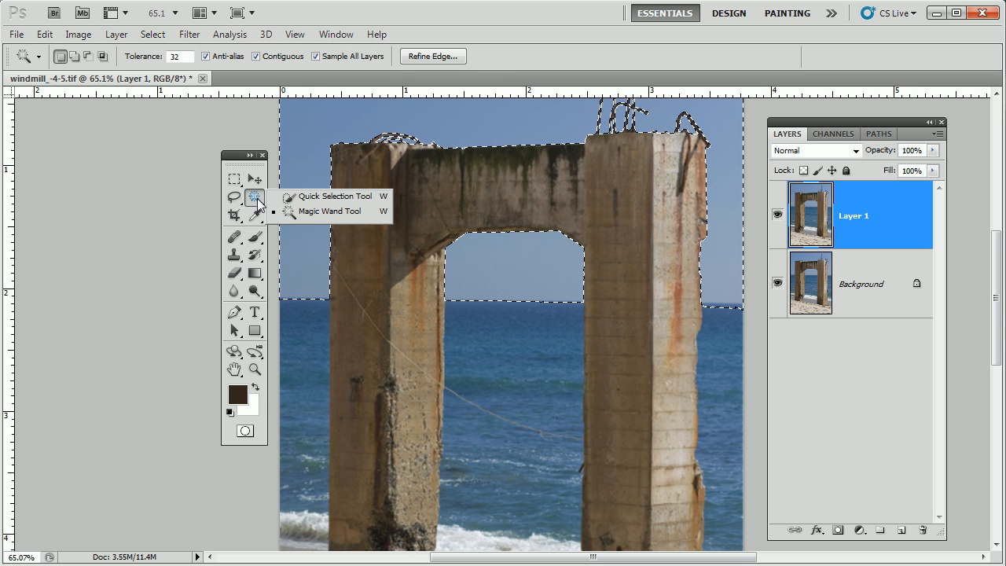
{"action": "left_click", "coordinate": [326, 197]}
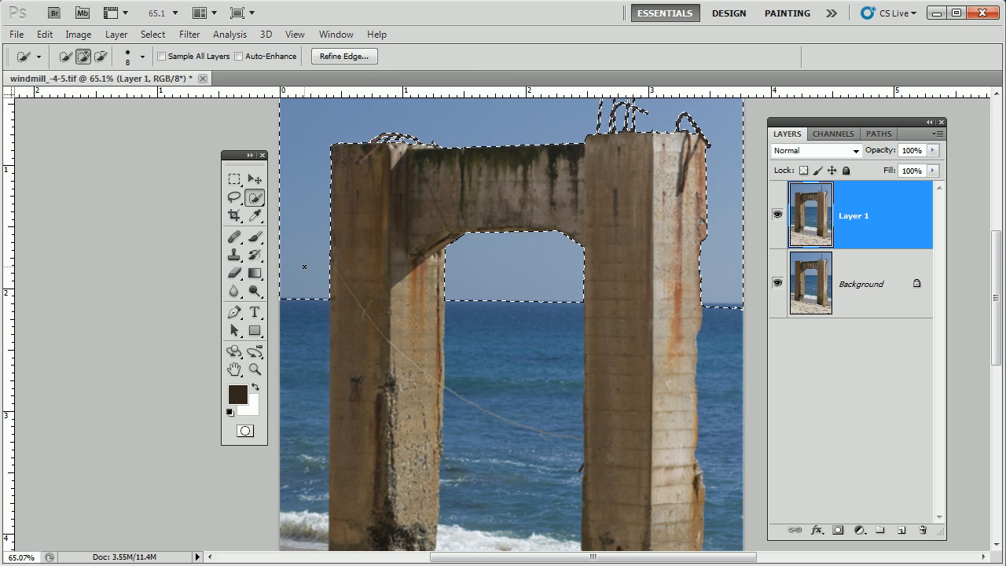
{"action": "key", "text": "bracketright"}
{"action": "key", "text": "bracketright"}
{"action": "key", "text": "bracketright"}
{"action": "key", "text": "bracketright"}
{"action": "key", "text": "bracketright"}
{"action": "key", "text": "bracketright"}
{"action": "key", "text": "bracketright"}
{"action": "key", "text": "bracketright"}
{"action": "key", "text": "bracketright"}
{"action": "key", "text": "bracketright"}
{"action": "key", "text": "bracketright"}
{"action": "key", "text": "bracketright"}
{"action": "key", "text": "bracketright"}
{"action": "key", "text": "bracketright"}
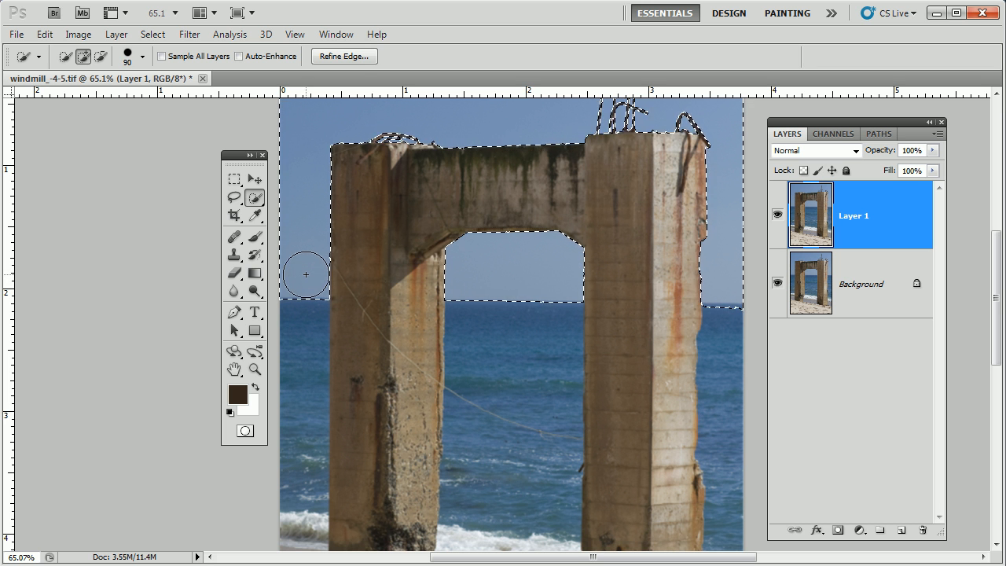
{"action": "key", "text": "bracketleft"}
{"action": "key", "text": "bracketleft"}
{"action": "key", "text": "bracketleft"}
{"action": "key", "text": "bracketleft"}
{"action": "key", "text": "bracketleft"}
{"action": "key", "text": "bracketleft"}
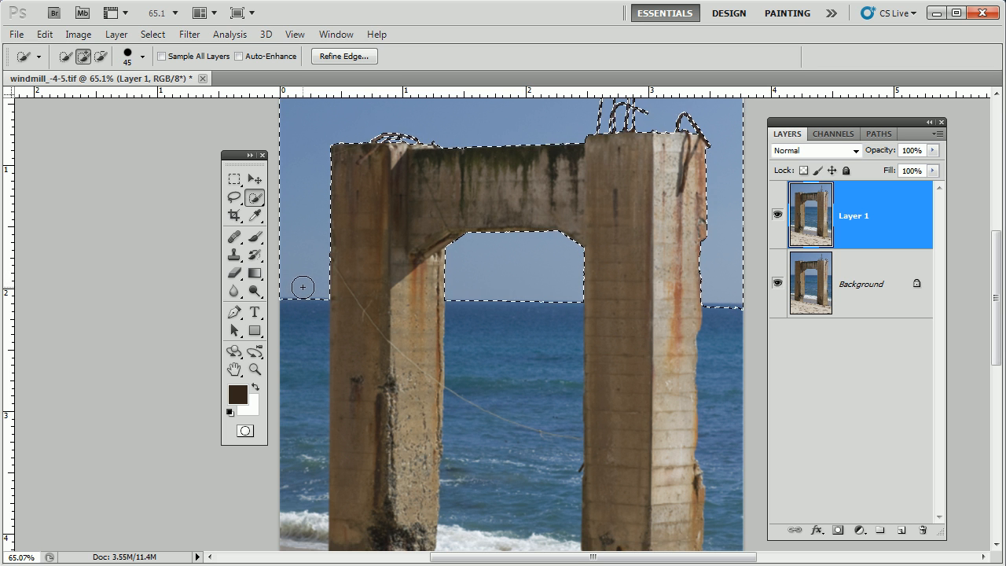
{"action": "key", "text": "alt+space"}
{"action": "left_click_drag", "start_coordinate": [330, 299], "coordinate": [304, 314]}
{"action": "mouse_move", "coordinate": [305, 359]}
{"action": "left_mouse_down"}
{"action": "mouse_move", "coordinate": [334, 276]}
{"action": "mouse_move", "coordinate": [329, 461]}
{"action": "left_mouse_up"}
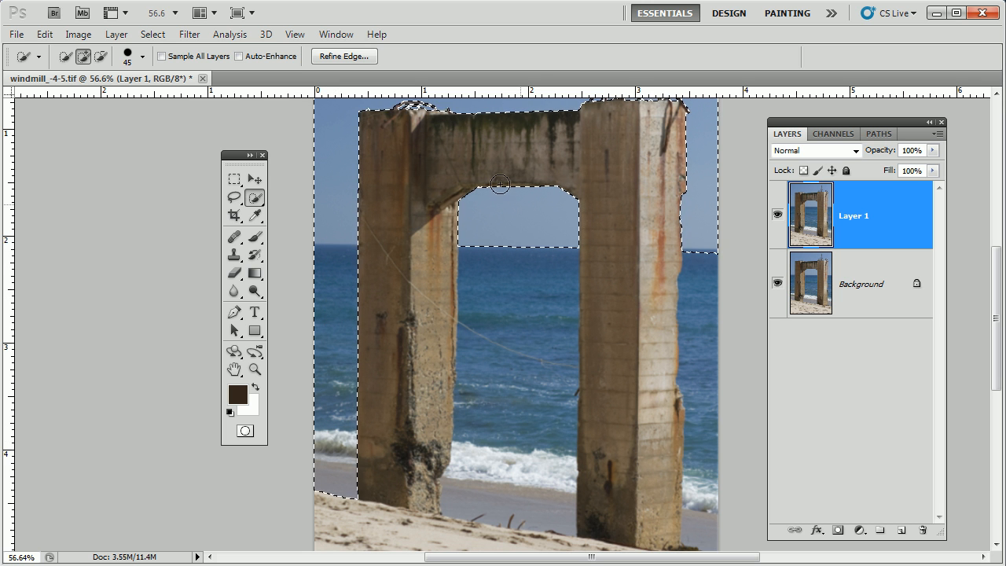
Extend the selection over the water and shore between the pillars and beyond the right pillar.
{"action": "mouse_move", "coordinate": [492, 238]}
{"action": "left_mouse_down"}
{"action": "mouse_move", "coordinate": [494, 449]}
{"action": "mouse_move", "coordinate": [481, 491]}
{"action": "mouse_move", "coordinate": [521, 473]}
{"action": "left_mouse_up"}
{"action": "mouse_move", "coordinate": [542, 435]}
{"action": "left_mouse_down"}
{"action": "mouse_move", "coordinate": [492, 411]}
{"action": "mouse_move", "coordinate": [384, 392]}
{"action": "left_mouse_up"}
{"action": "left_click_drag", "start_coordinate": [549, 215], "coordinate": [538, 470]}
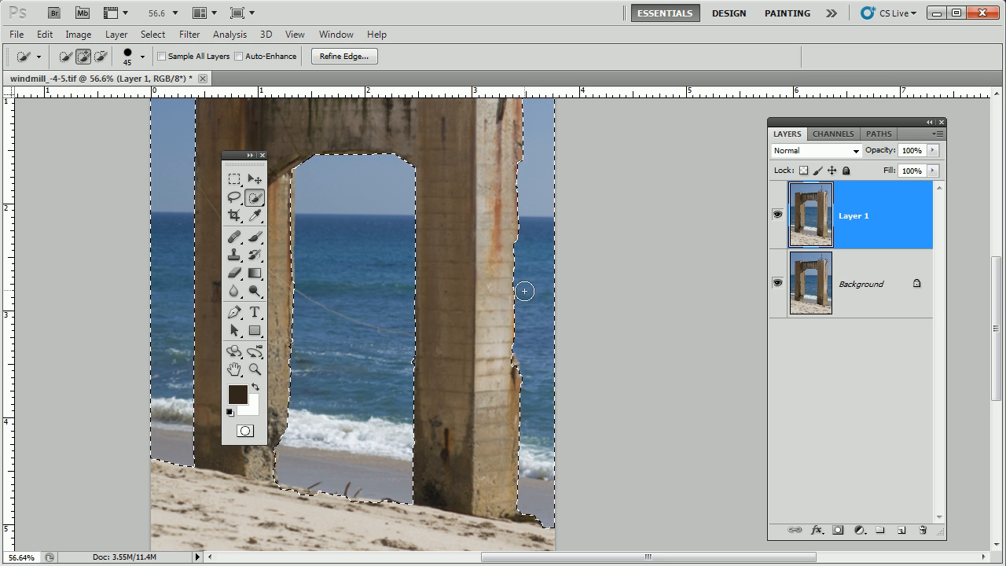
Subtract the chipped concrete on the right pillar's outer edge from the selection, using a brush size of 9.
{"action": "scroll", "coordinate": [463, 354], "scroll_direction": "up", "scroll_amount": 10}
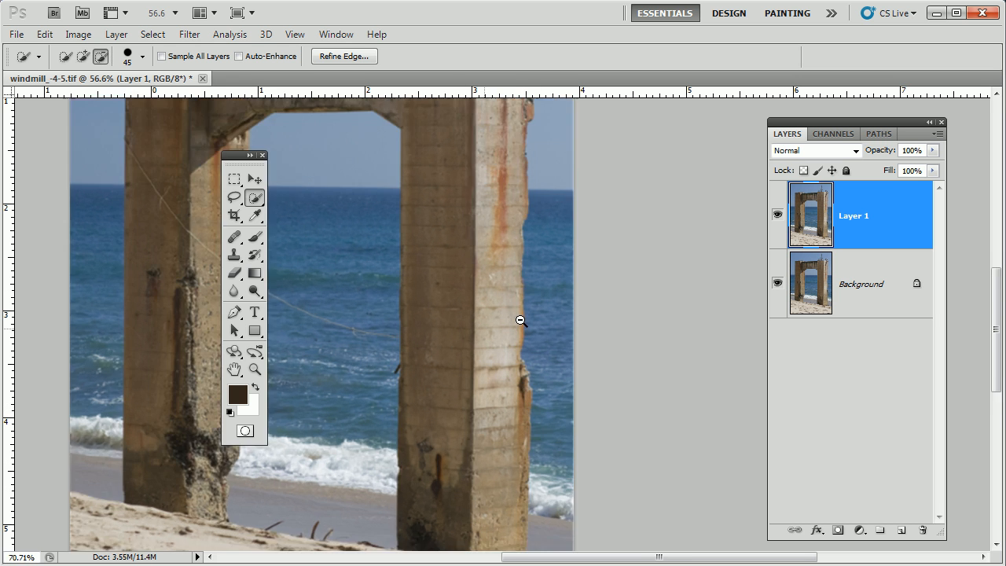
{"action": "left_click_drag", "start_coordinate": [497, 333], "coordinate": [399, 219]}
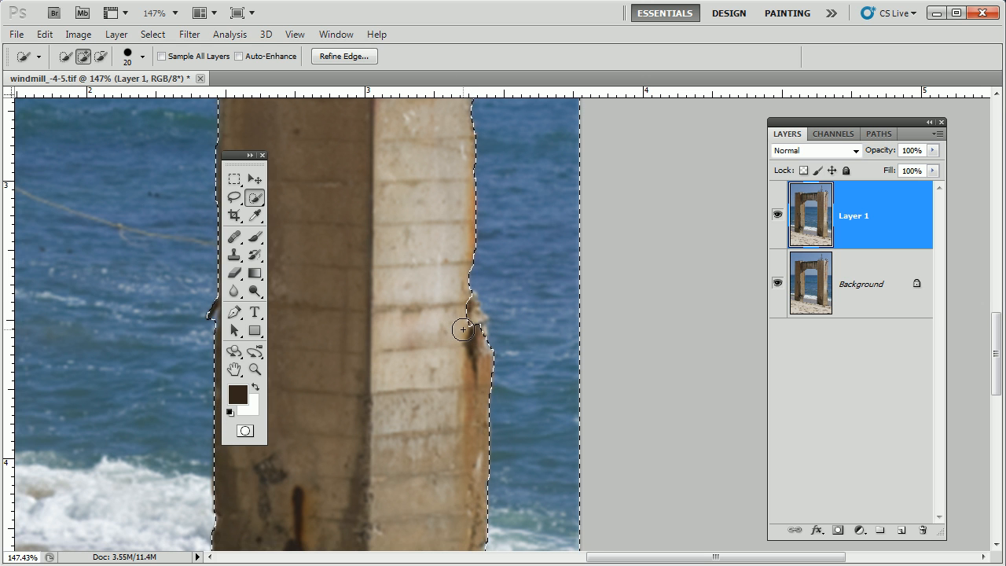
{"action": "key", "text": "alt"}
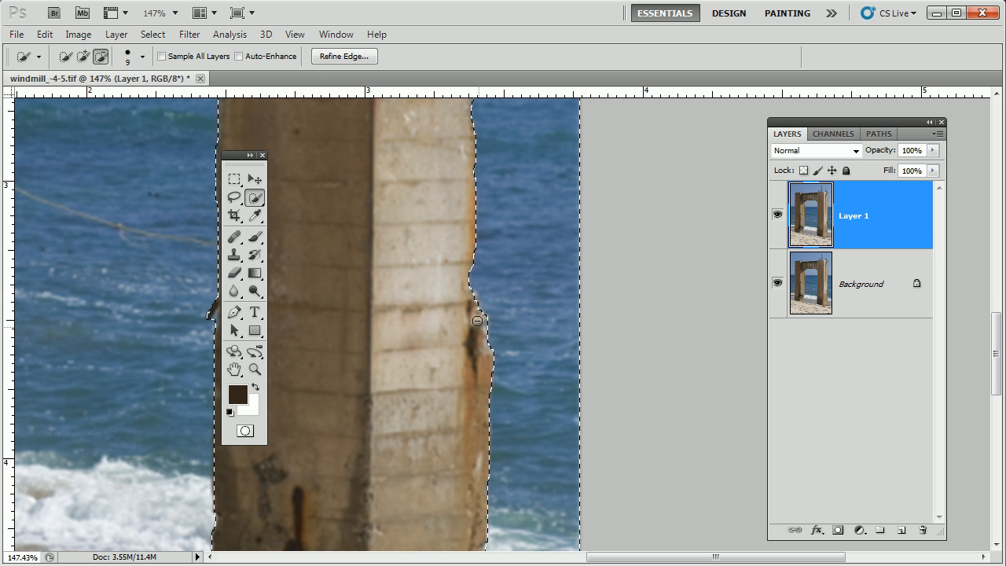
Subtract the concrete strip along the upper inner edge of the left pillar from the selection.
{"action": "left_click_drag", "start_coordinate": [398, 427], "coordinate": [451, 191]}
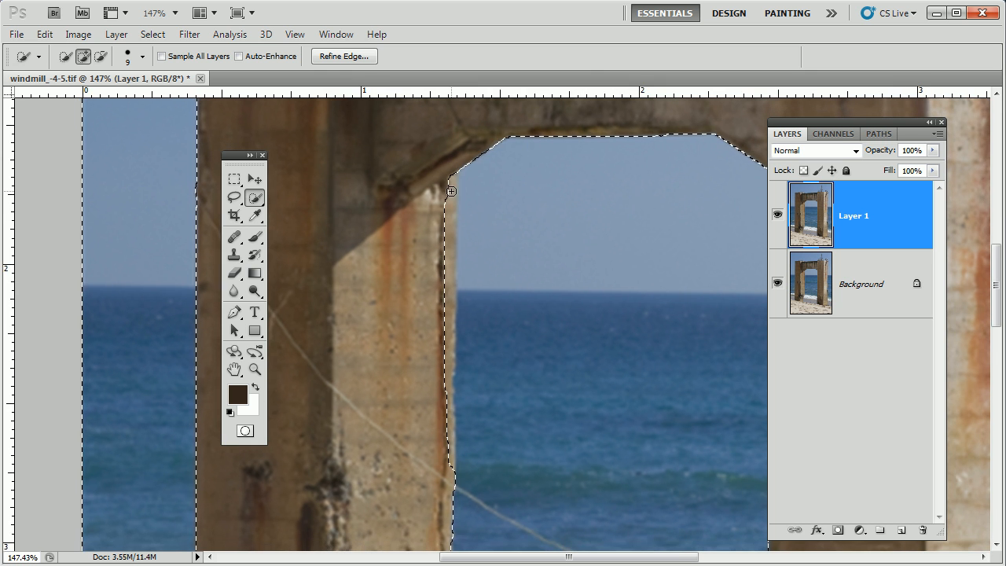
{"action": "key", "text": "alt"}
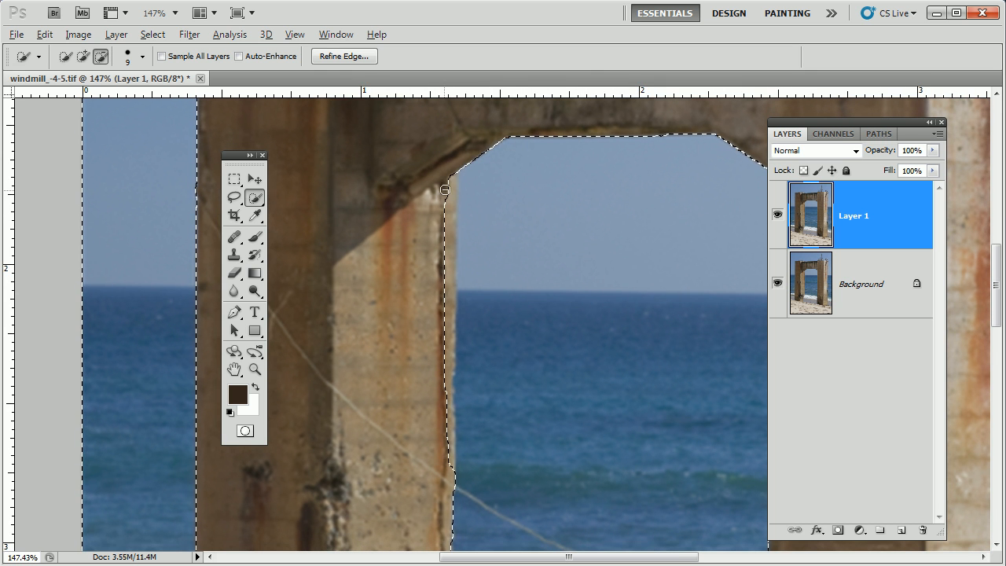
{"action": "left_click_drag", "start_coordinate": [445, 269], "coordinate": [447, 426]}
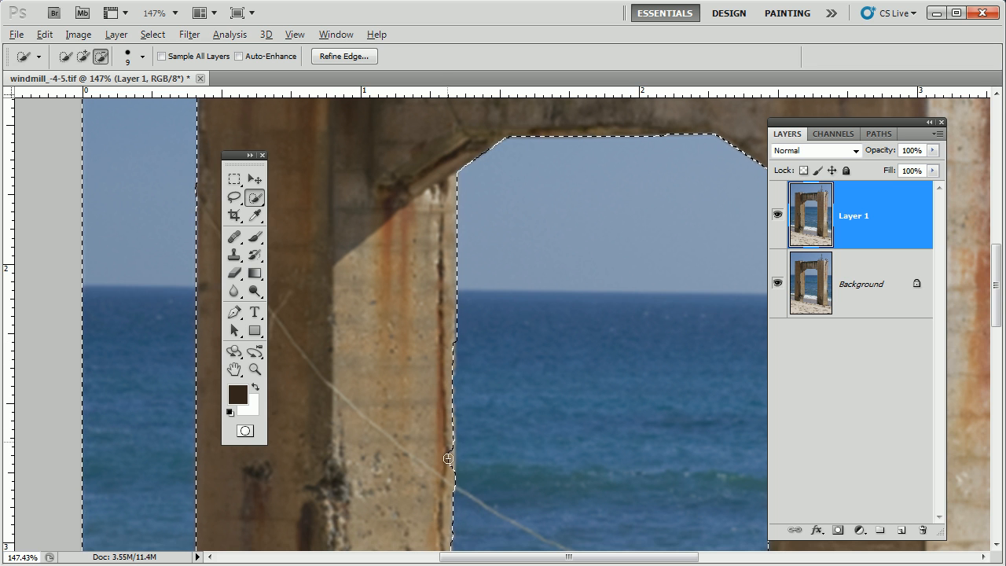
{"action": "key", "text": "space"}
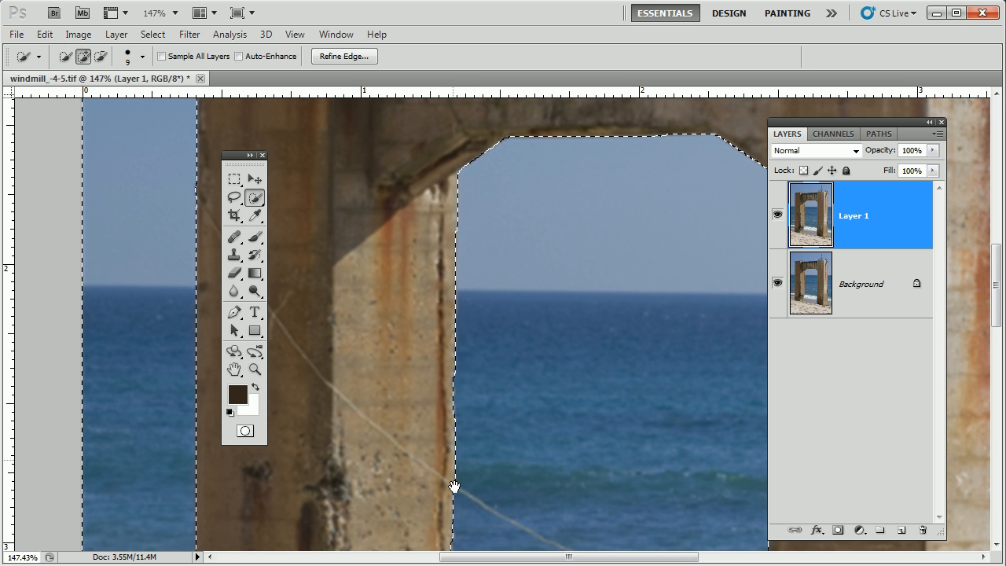
Subtract the left pillar's lower inner edge and the sand beside its base from the selection.
{"action": "left_click_drag", "start_coordinate": [477, 500], "coordinate": [461, 218]}
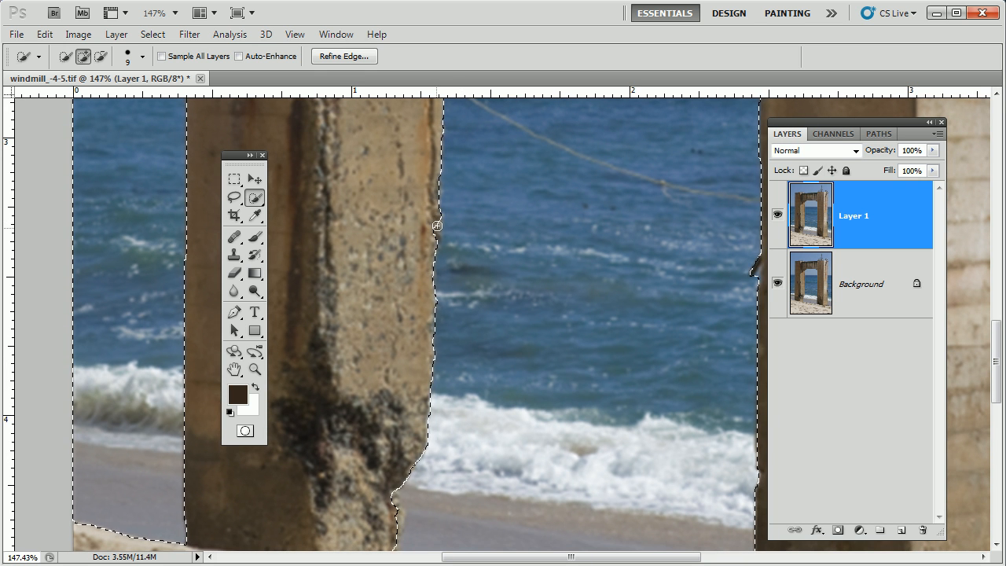
{"action": "key", "text": "alt"}
{"action": "left_click_drag", "start_coordinate": [404, 464], "coordinate": [417, 305]}
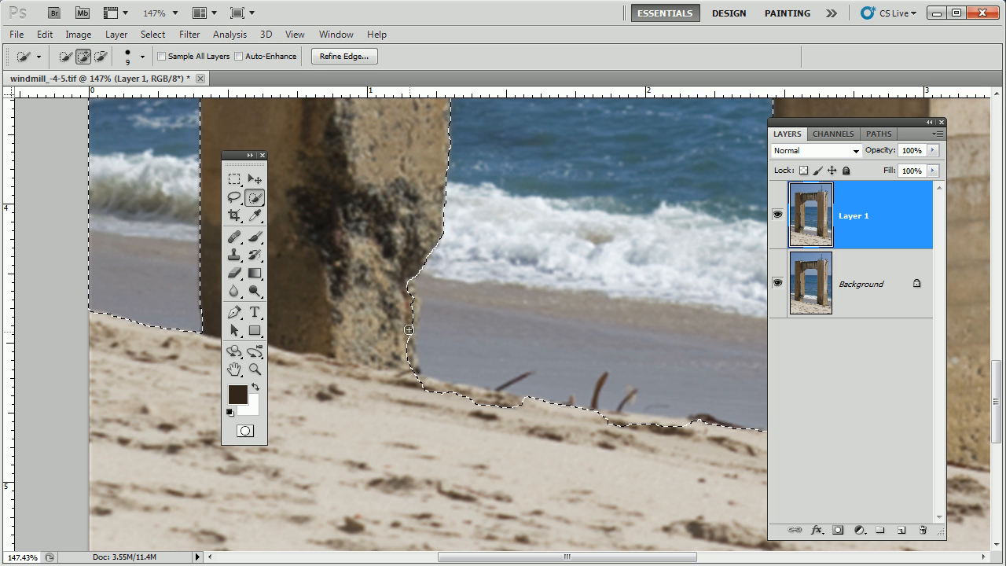
{"action": "scroll", "coordinate": [424, 297], "scroll_direction": "up", "scroll_amount": 1}
{"action": "mouse_move", "coordinate": [444, 301]}
{"action": "left_mouse_down"}
{"action": "mouse_move", "coordinate": [423, 330]}
{"action": "mouse_move", "coordinate": [425, 426]}
{"action": "mouse_move", "coordinate": [436, 446]}
{"action": "left_mouse_up"}
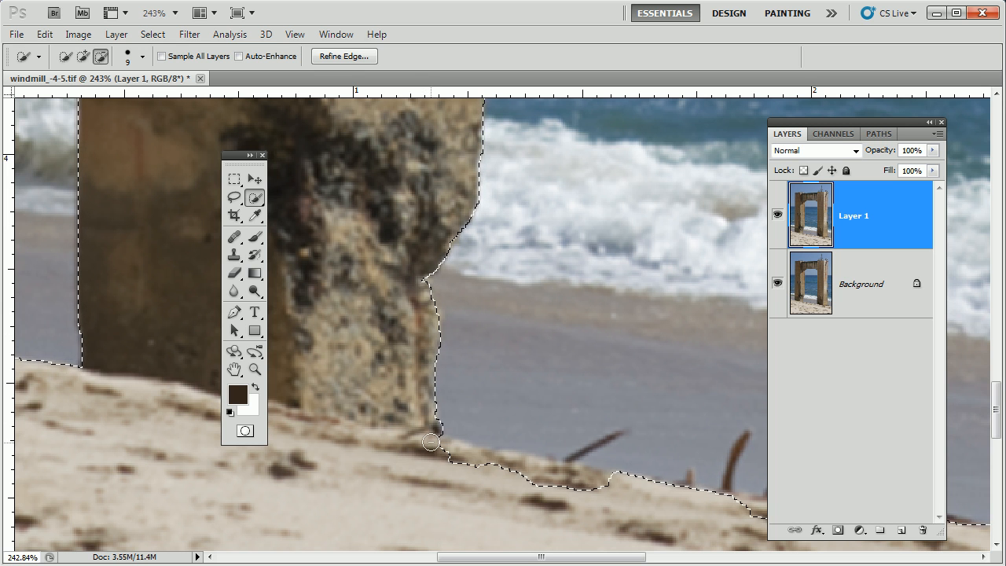
{"action": "left_click_drag", "start_coordinate": [601, 486], "coordinate": [435, 441]}
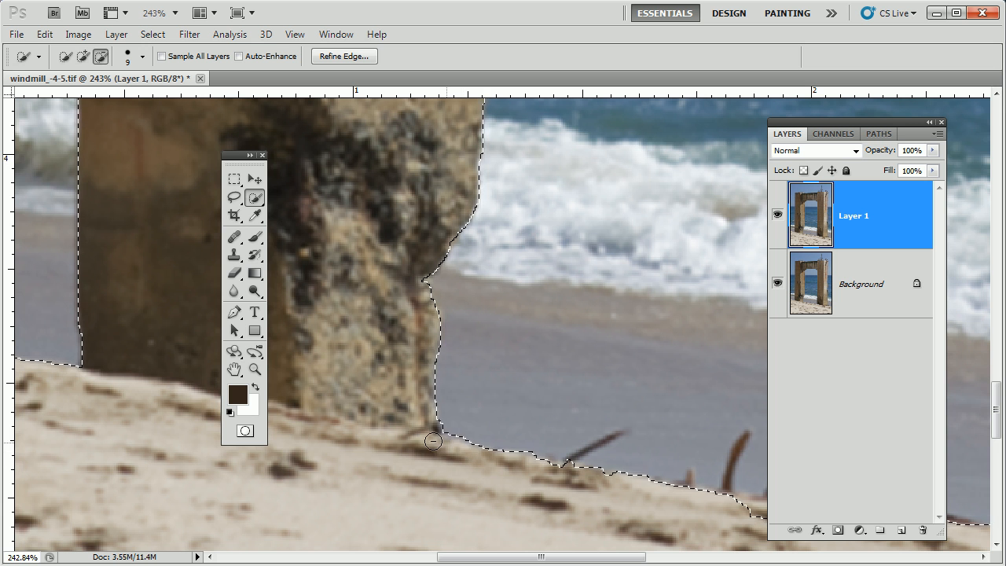
Examine the selection outline around the arch and both pillars for areas needing cleanup.
{"action": "left_click_drag", "start_coordinate": [398, 265], "coordinate": [421, 488]}
{"action": "left_click_drag", "start_coordinate": [465, 236], "coordinate": [449, 372]}
{"action": "left_click_drag", "start_coordinate": [542, 205], "coordinate": [526, 311]}
{"action": "left_click_drag", "start_coordinate": [551, 257], "coordinate": [466, 267]}
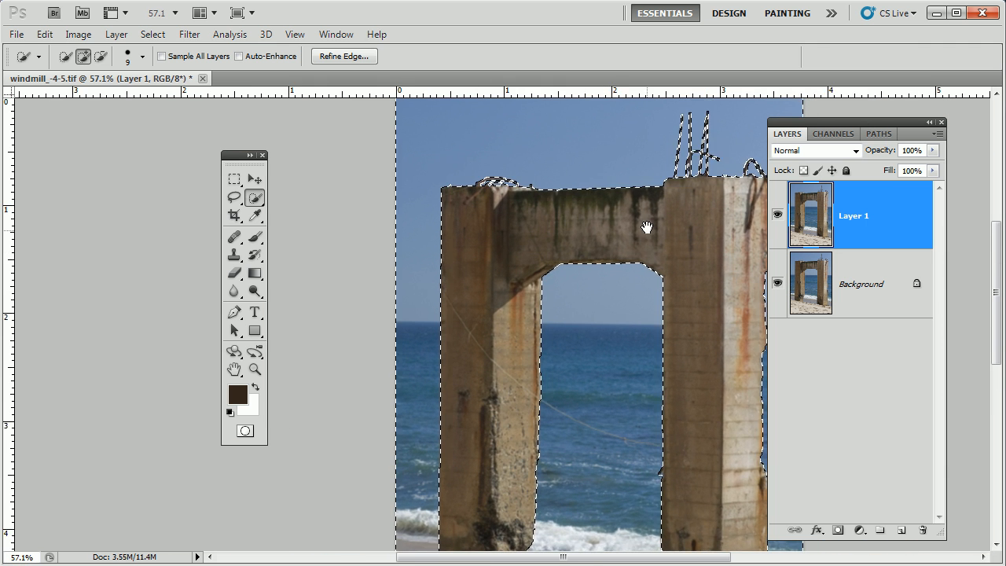
{"action": "left_click_drag", "start_coordinate": [646, 234], "coordinate": [542, 228]}
{"action": "mouse_move", "coordinate": [477, 254]}
{"action": "left_mouse_down"}
{"action": "mouse_move", "coordinate": [532, 258]}
{"action": "mouse_move", "coordinate": [485, 261]}
{"action": "left_mouse_up"}
{"action": "left_click_drag", "start_coordinate": [388, 469], "coordinate": [386, 327]}
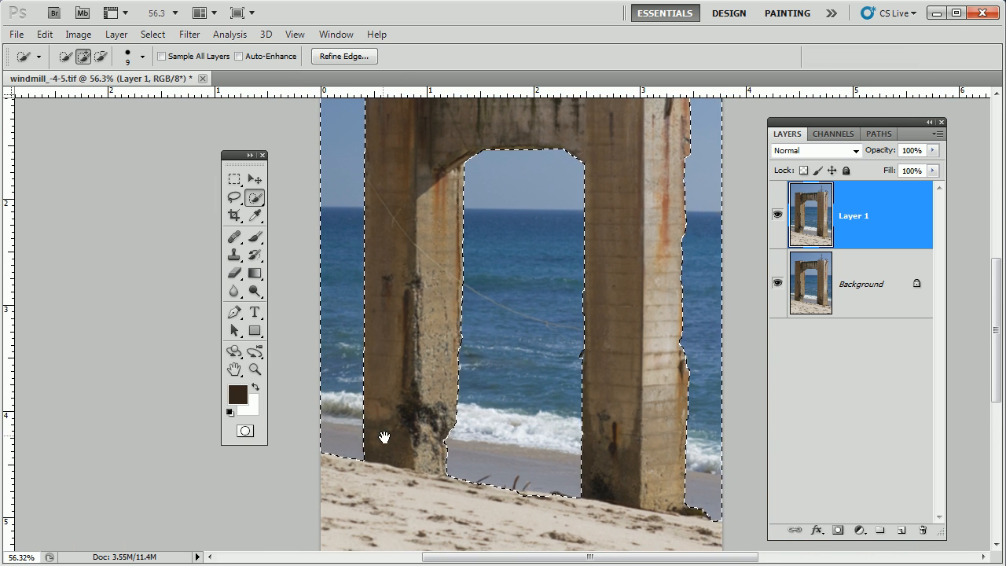
Subtract the remaining sand along the beach line between the two pillars from the selection.
{"action": "left_click_drag", "start_coordinate": [490, 444], "coordinate": [552, 425]}
{"action": "left_click_drag", "start_coordinate": [575, 465], "coordinate": [440, 281]}
{"action": "left_click_drag", "start_coordinate": [458, 340], "coordinate": [507, 376]}
{"action": "mouse_move", "coordinate": [505, 419]}
{"action": "left_mouse_down"}
{"action": "mouse_move", "coordinate": [498, 363]}
{"action": "mouse_move", "coordinate": [511, 354]}
{"action": "mouse_move", "coordinate": [393, 353]}
{"action": "mouse_move", "coordinate": [370, 341]}
{"action": "mouse_move", "coordinate": [337, 364]}
{"action": "mouse_move", "coordinate": [496, 344]}
{"action": "left_mouse_up"}
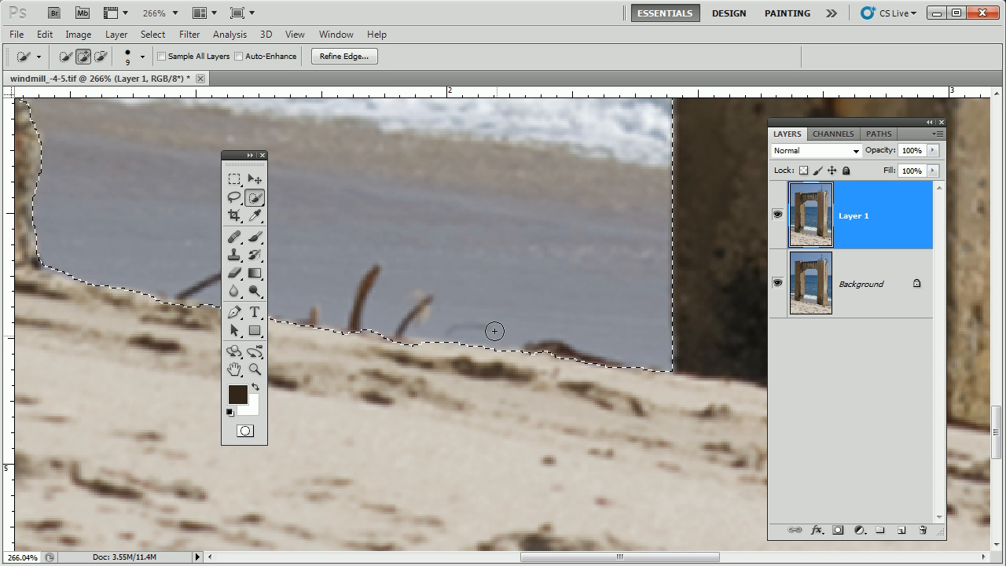
{"action": "scroll", "coordinate": [568, 303], "scroll_direction": "down", "scroll_amount": 4, "text": "alt"}
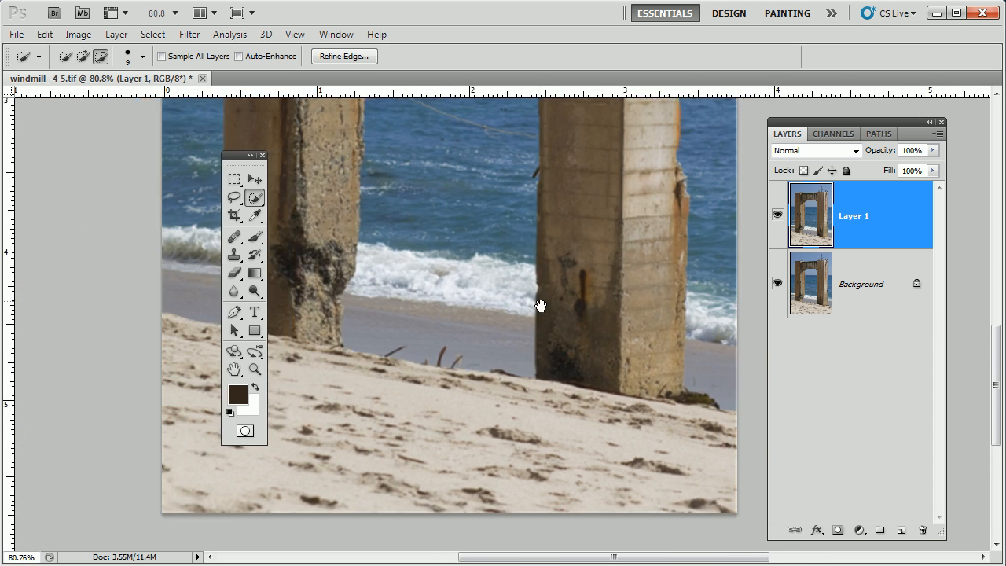
{"action": "scroll", "coordinate": [537, 301], "scroll_direction": "up", "scroll_amount": 5, "text": "alt"}
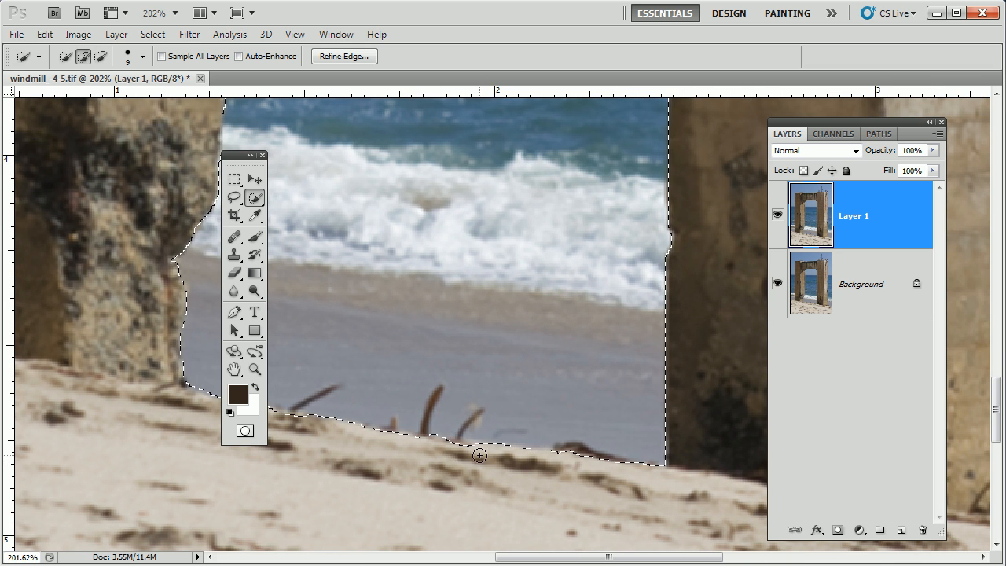
{"action": "left_click", "coordinate": [473, 453], "text": "alt"}
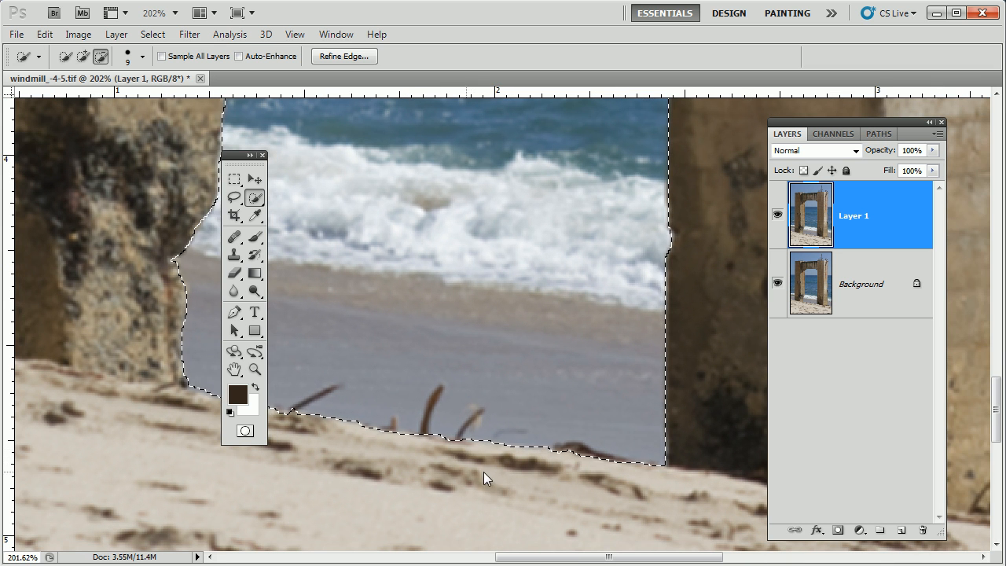
{"action": "left_click_drag", "start_coordinate": [243, 157], "coordinate": [115, 220]}
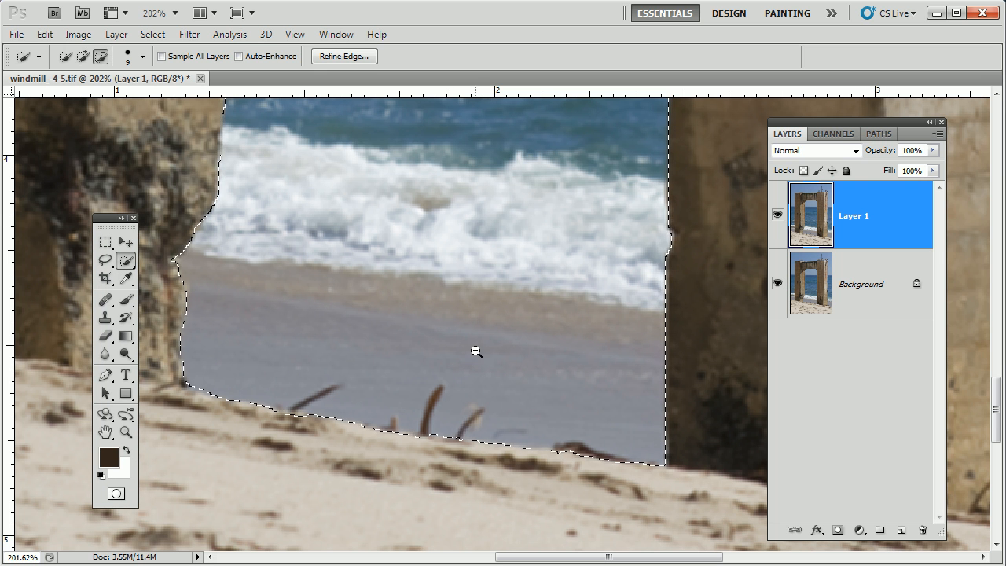
Check the selection boundary along the beach line, the right pillar's base and its outer edge up to the lintel.
{"action": "scroll", "coordinate": [463, 341], "scroll_direction": "up", "scroll_amount": 3}
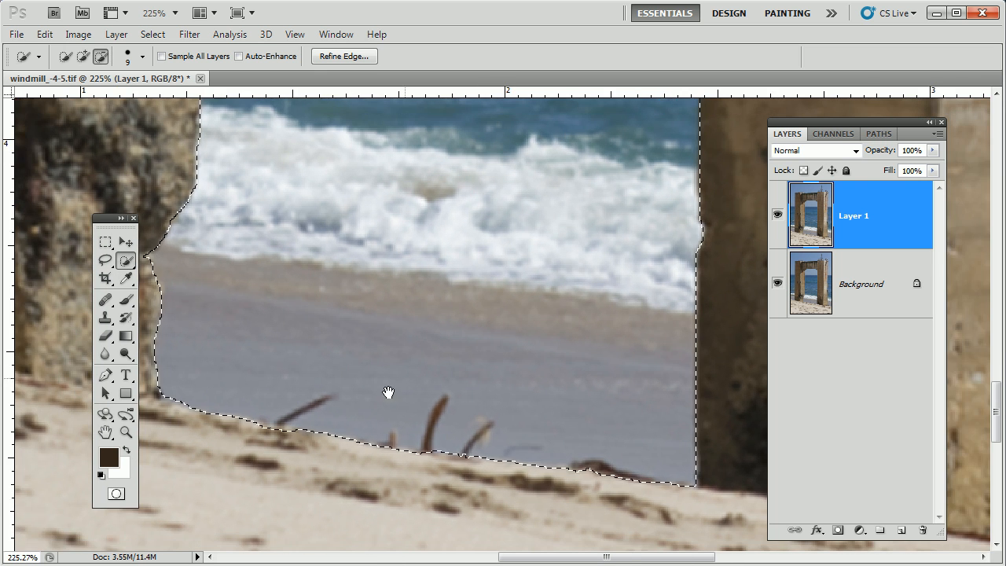
{"action": "left_click_drag", "start_coordinate": [359, 422], "coordinate": [438, 391]}
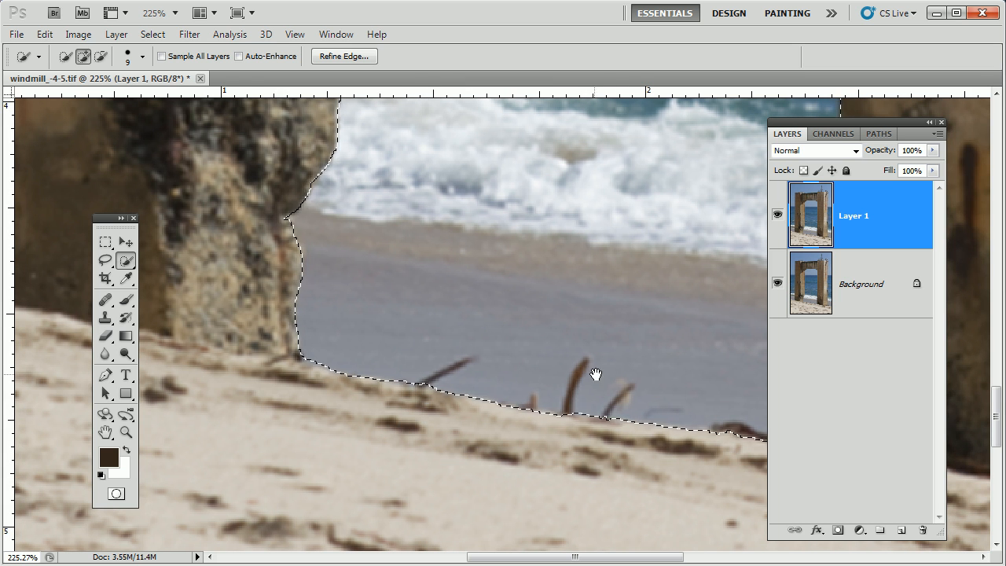
{"action": "left_click_drag", "start_coordinate": [568, 354], "coordinate": [258, 262]}
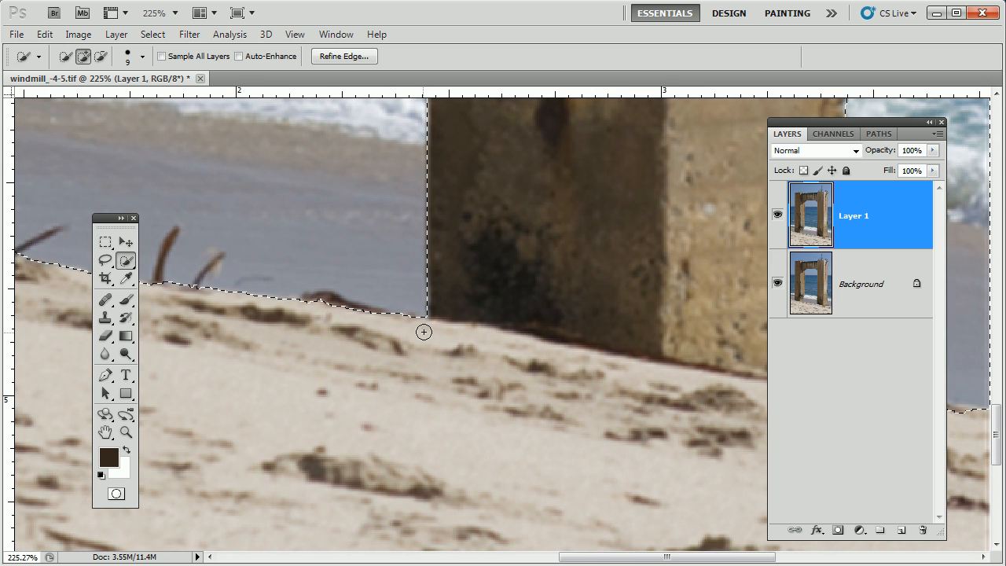
{"action": "left_click_drag", "start_coordinate": [486, 307], "coordinate": [382, 316]}
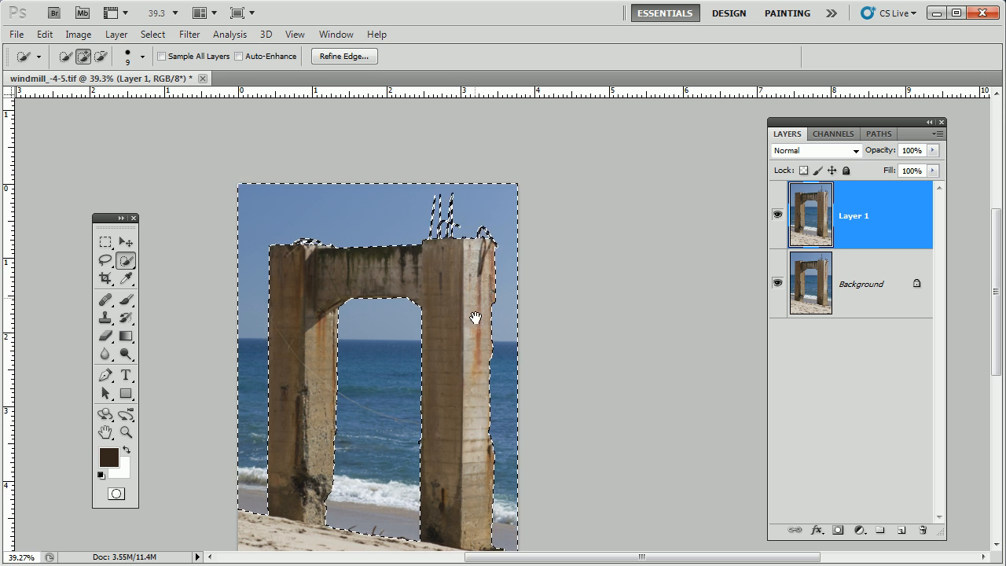
{"action": "left_click_drag", "start_coordinate": [486, 368], "coordinate": [554, 359]}
{"action": "left_click_drag", "start_coordinate": [542, 235], "coordinate": [529, 427]}
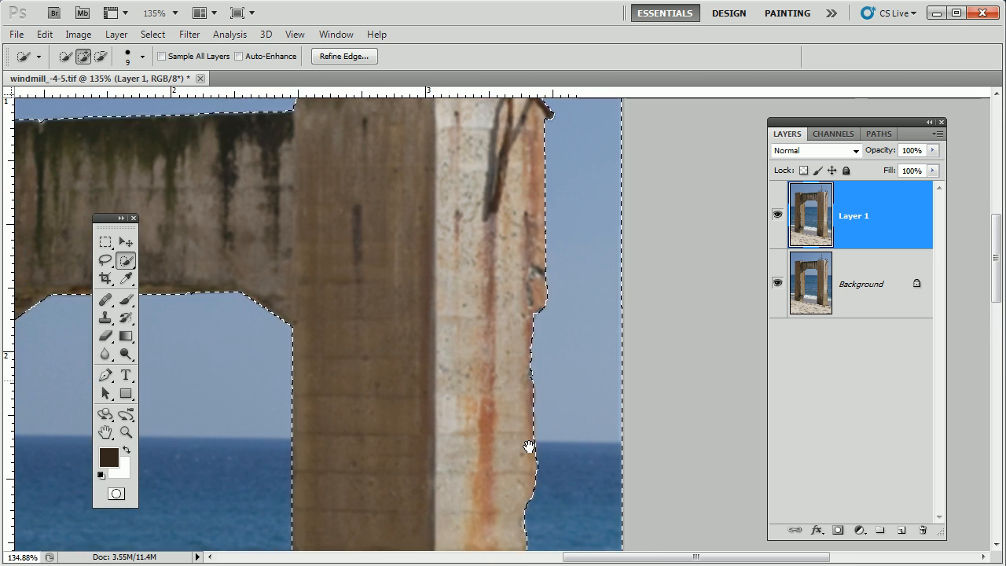
{"action": "left_click_drag", "start_coordinate": [510, 269], "coordinate": [516, 388]}
{"action": "left_click_drag", "start_coordinate": [157, 355], "coordinate": [559, 275]}
{"action": "left_click_drag", "start_coordinate": [418, 408], "coordinate": [475, 331]}
{"action": "left_click_drag", "start_coordinate": [525, 499], "coordinate": [495, 288]}
{"action": "left_click_drag", "start_coordinate": [538, 465], "coordinate": [442, 155]}
{"action": "left_click_drag", "start_coordinate": [477, 315], "coordinate": [408, 342]}
{"action": "left_click_drag", "start_coordinate": [532, 310], "coordinate": [438, 382]}
{"action": "left_click_drag", "start_coordinate": [494, 348], "coordinate": [503, 375]}
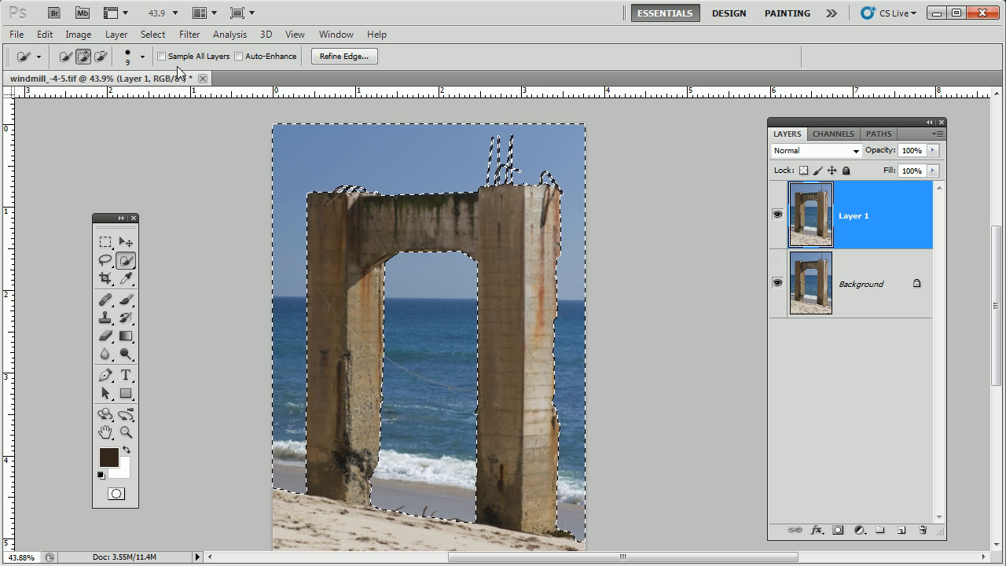
Save the current selection as a new channel named "background" in windmill_-4-5.tif.
{"action": "left_click", "coordinate": [153, 35]}
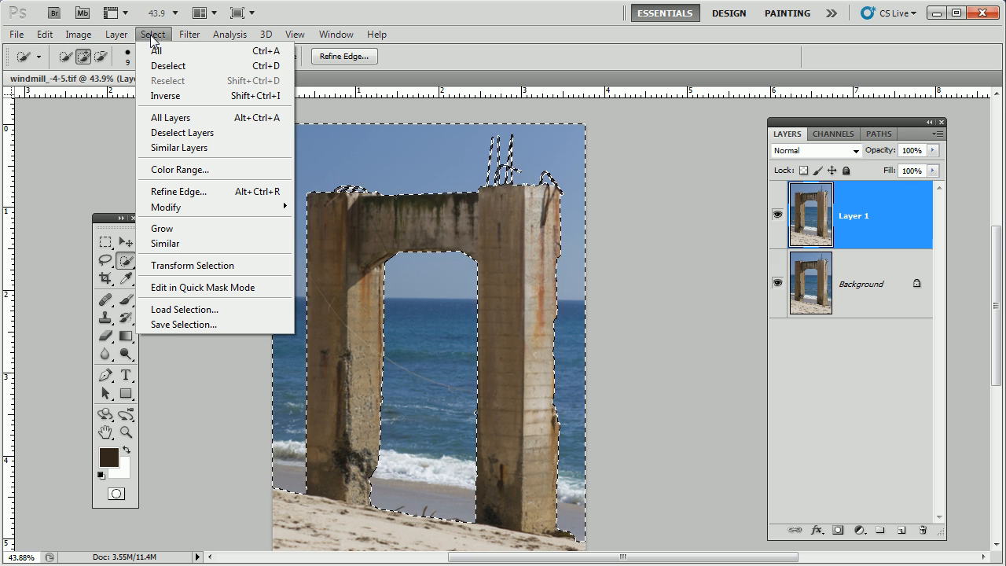
{"action": "left_click", "coordinate": [186, 324]}
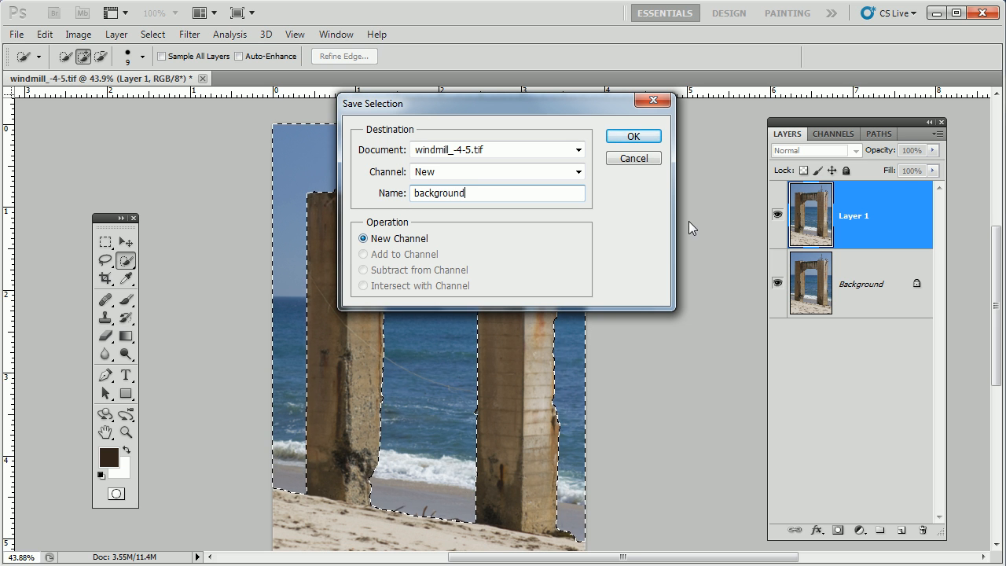
{"action": "left_click", "coordinate": [633, 137]}
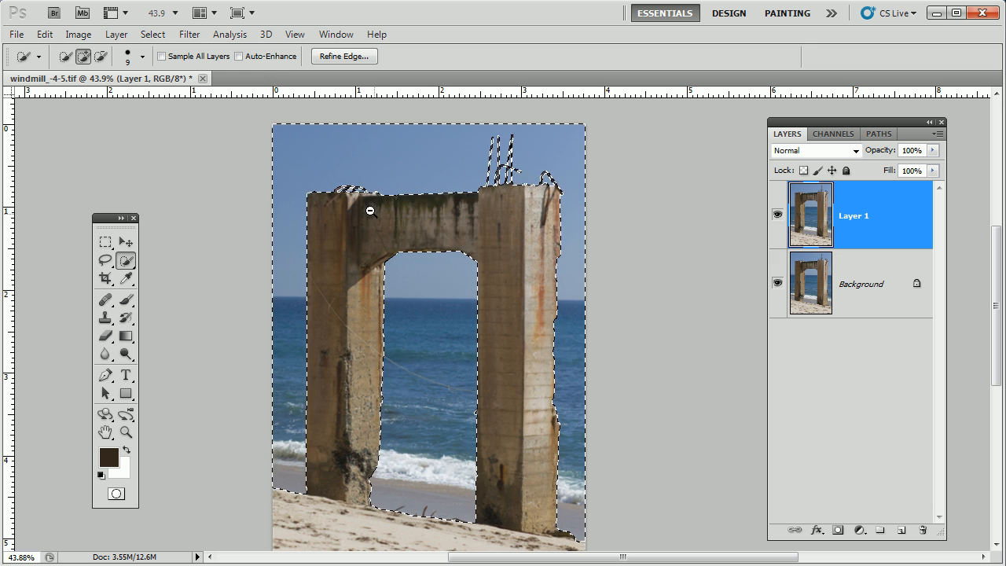
Hide the selection outline and inspect the arch's edges up close and in full without it.
{"action": "scroll", "coordinate": [376, 214], "scroll_direction": "up", "scroll_amount": 5}
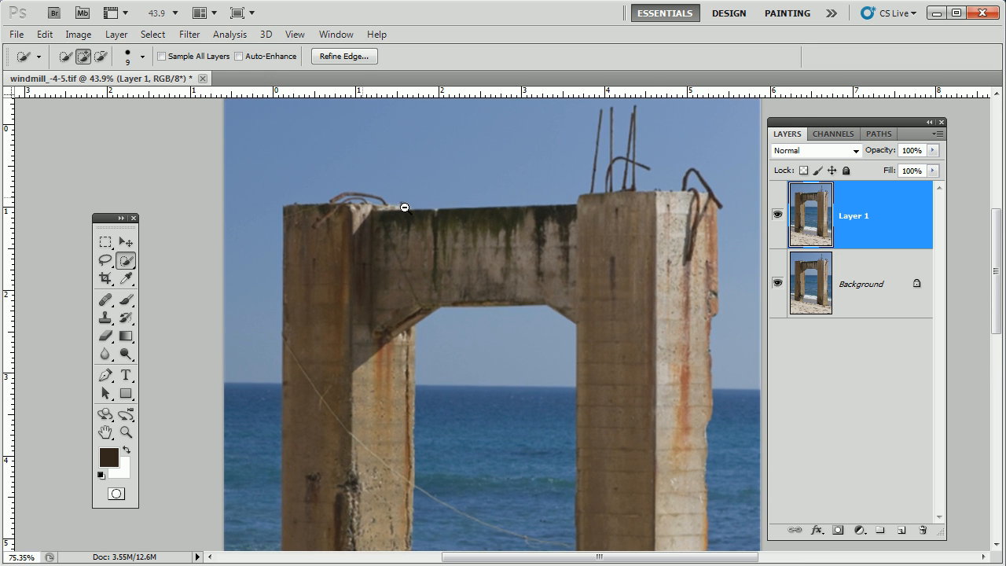
{"action": "scroll", "coordinate": [408, 263], "scroll_direction": "up", "scroll_amount": 4}
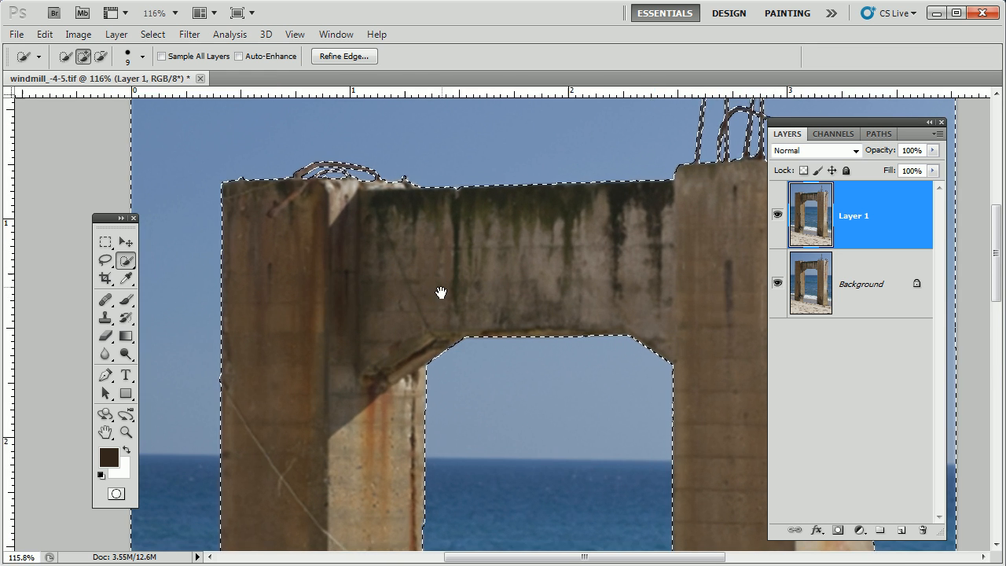
{"action": "mouse_move", "coordinate": [419, 362]}
{"action": "left_mouse_down"}
{"action": "mouse_move", "coordinate": [404, 260]}
{"action": "mouse_move", "coordinate": [400, 288]}
{"action": "mouse_move", "coordinate": [422, 295]}
{"action": "mouse_move", "coordinate": [406, 299]}
{"action": "left_mouse_up"}
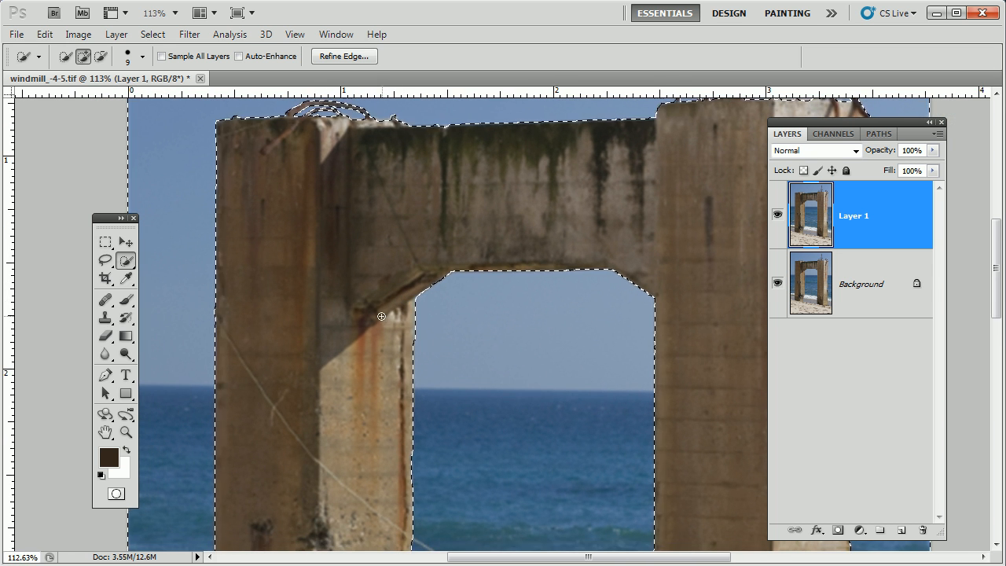
{"action": "key", "text": "alt"}
{"action": "left_click_drag", "start_coordinate": [500, 23], "coordinate": [487, 85]}
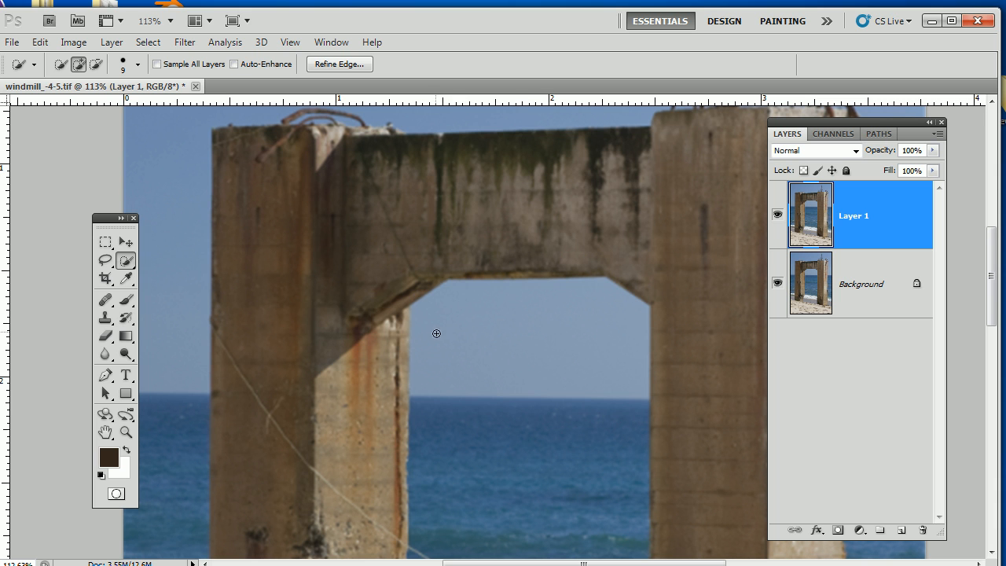
{"action": "left_click_drag", "start_coordinate": [465, 338], "coordinate": [400, 350]}
{"action": "left_click_drag", "start_coordinate": [443, 381], "coordinate": [397, 318]}
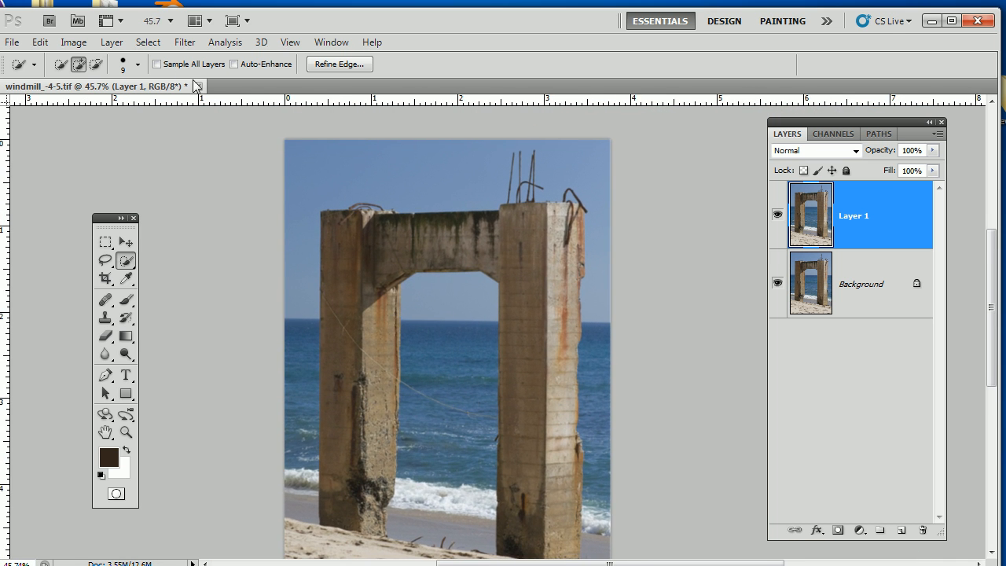
Try darkening the unfeathered background selection with Levels at a midtone of 0.50, and inspect the lintel's upper edge.
{"action": "left_click", "coordinate": [74, 41]}
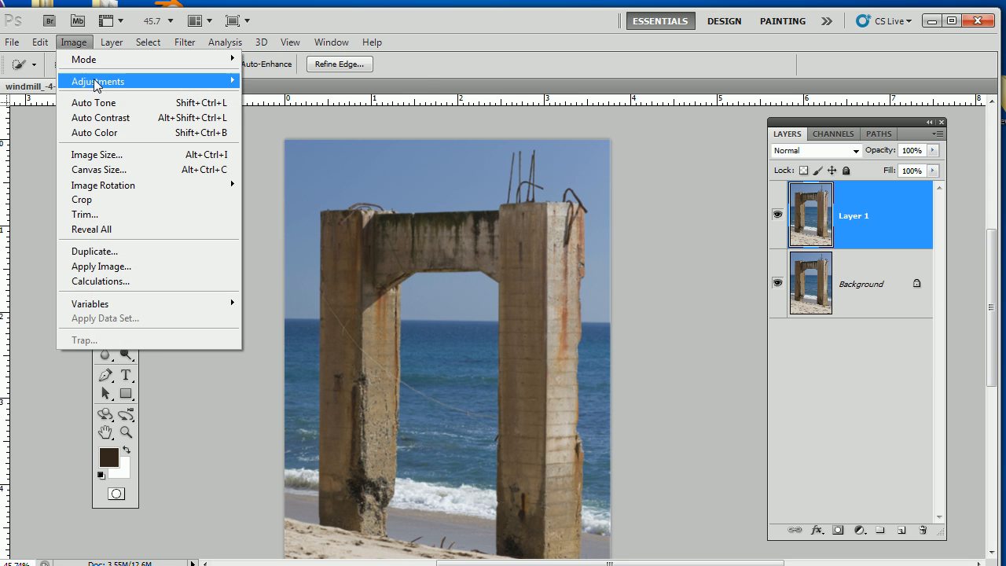
{"action": "mouse_move", "coordinate": [108, 87]}
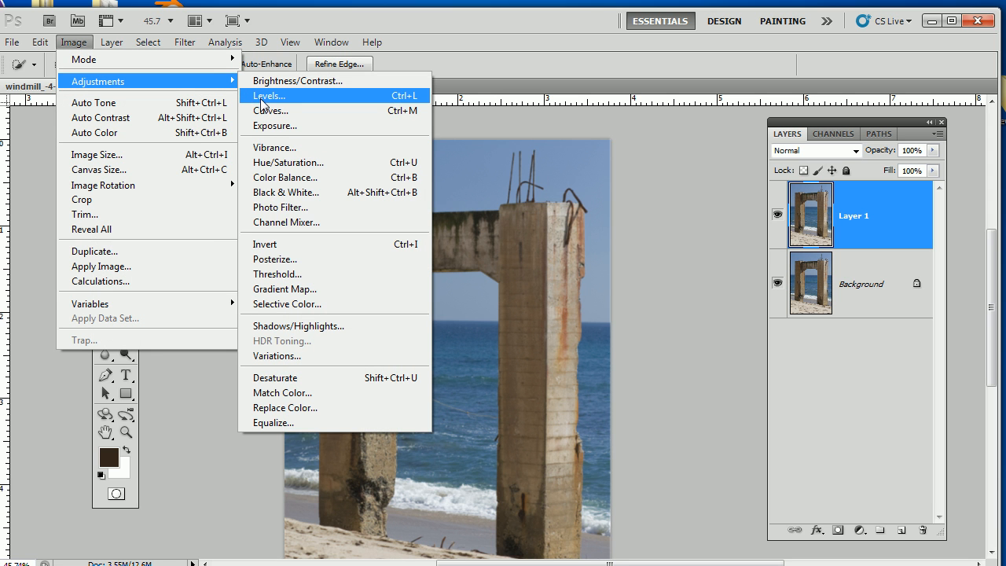
{"action": "left_click", "coordinate": [417, 26]}
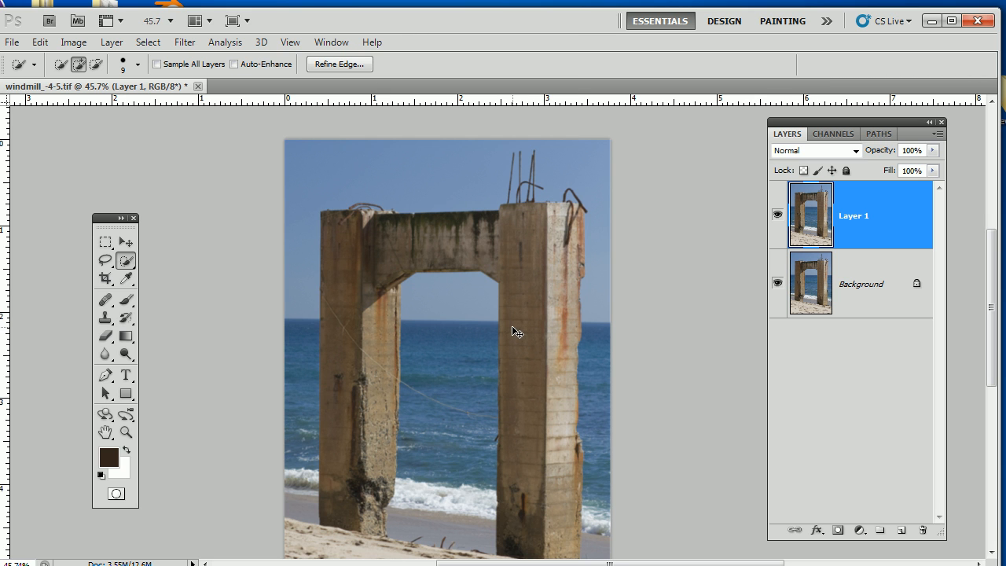
{"action": "key", "text": "ctrl+l"}
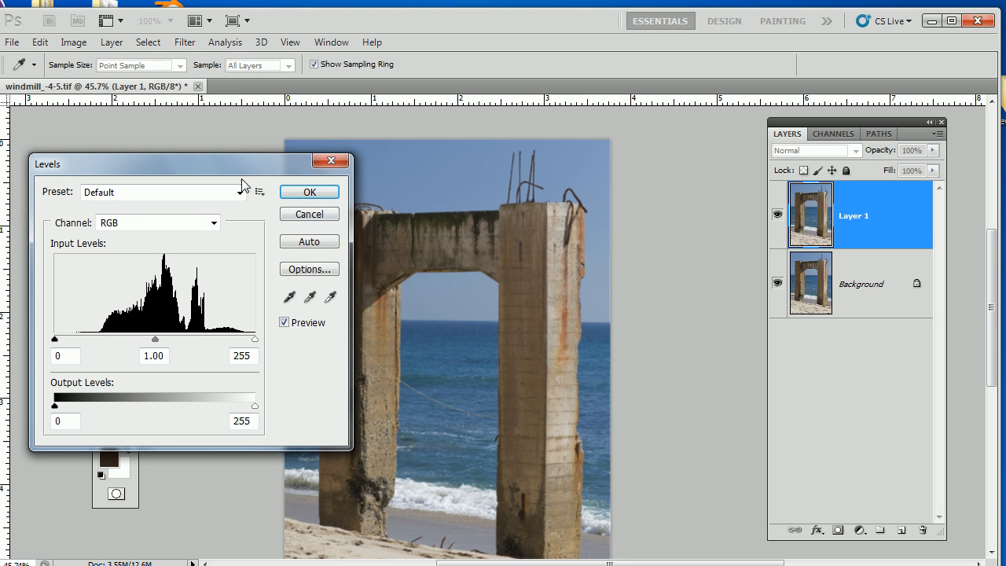
{"action": "left_click_drag", "start_coordinate": [444, 278], "coordinate": [526, 258]}
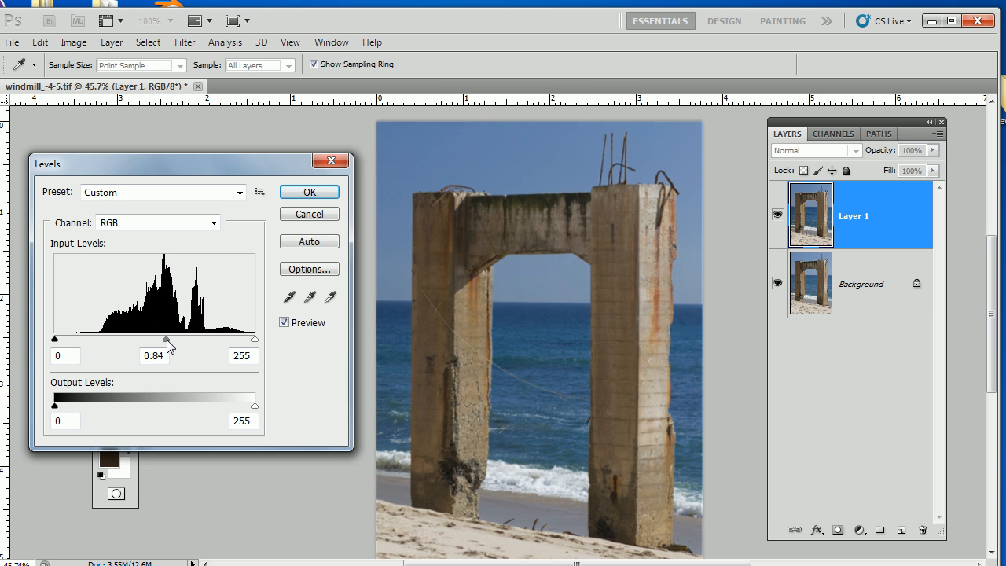
{"action": "left_click_drag", "start_coordinate": [171, 344], "coordinate": [196, 353]}
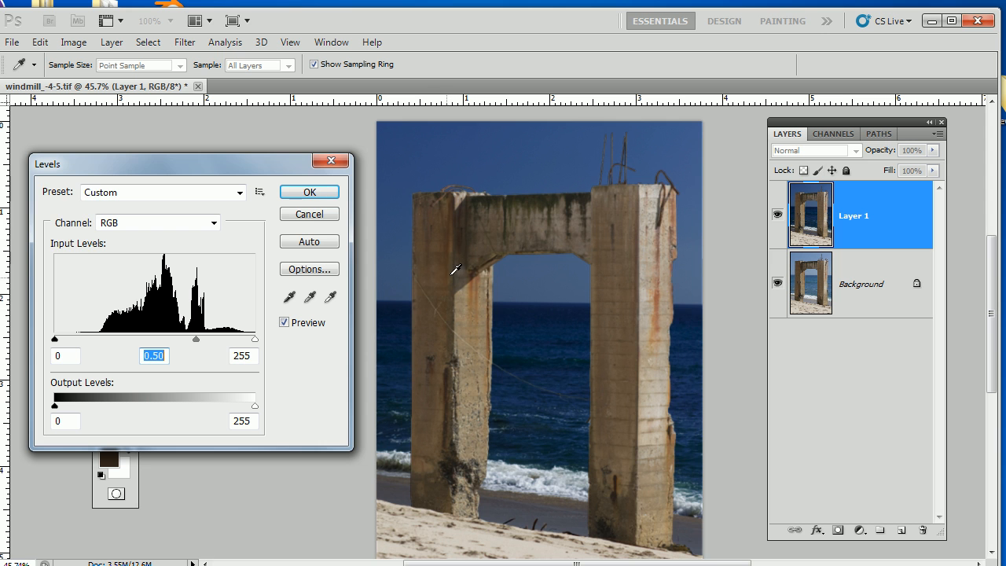
{"action": "left_click_drag", "start_coordinate": [497, 179], "coordinate": [581, 202]}
{"action": "left_click_drag", "start_coordinate": [576, 272], "coordinate": [511, 263]}
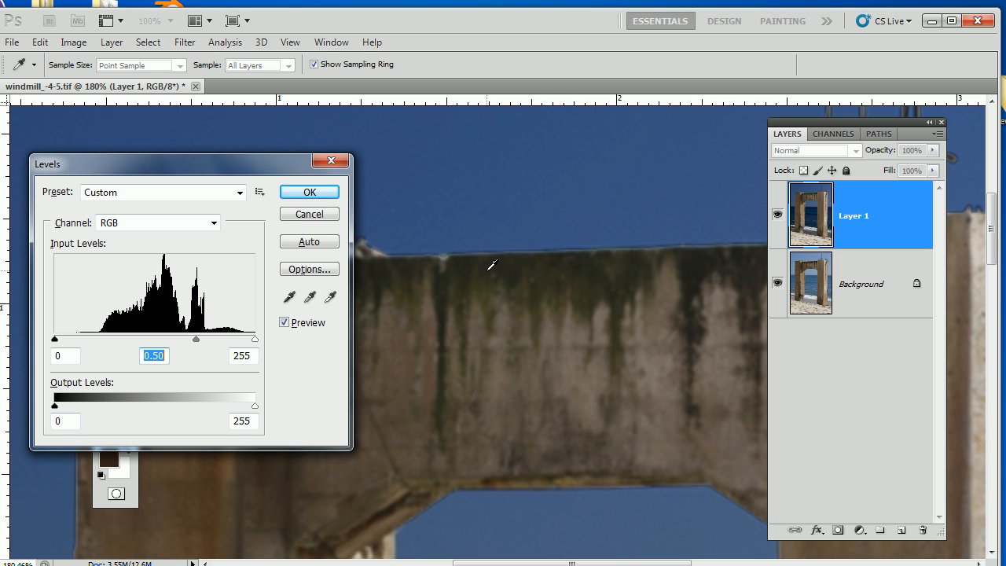
{"action": "left_click", "coordinate": [308, 214]}
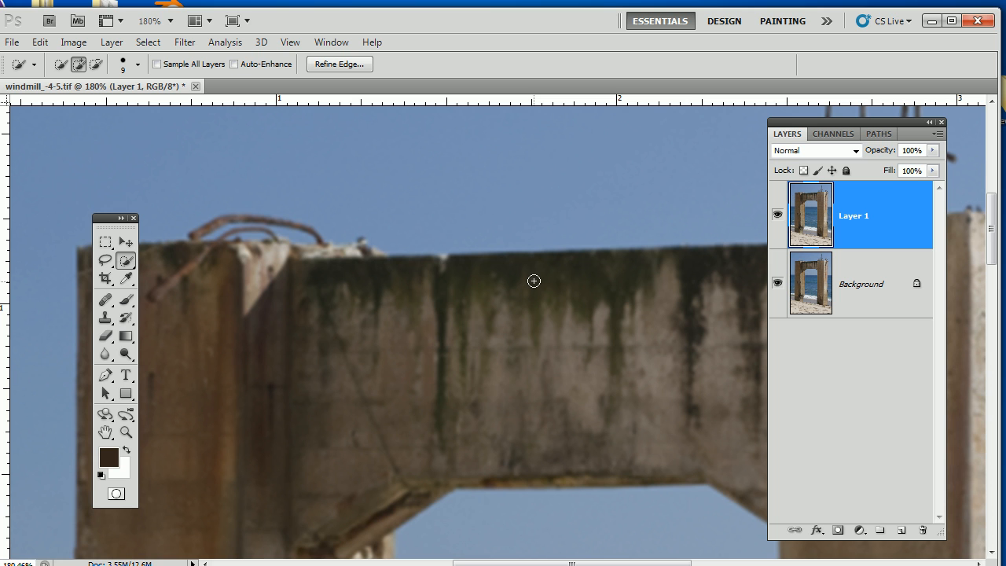
Show the selection outline again and feather the background selection with a radius of 2 pixels.
{"action": "left_click", "coordinate": [364, 285]}
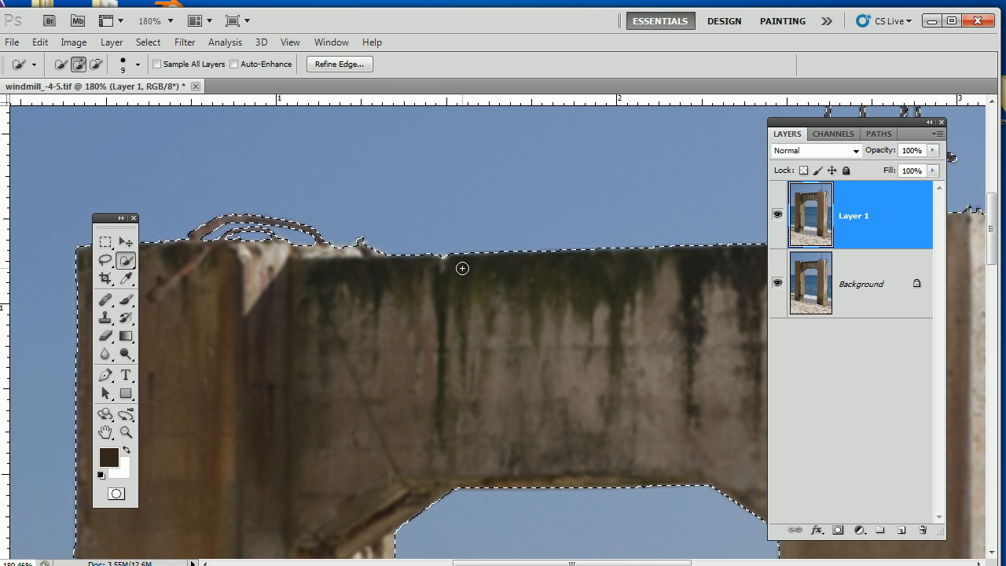
{"action": "left_click", "coordinate": [149, 46]}
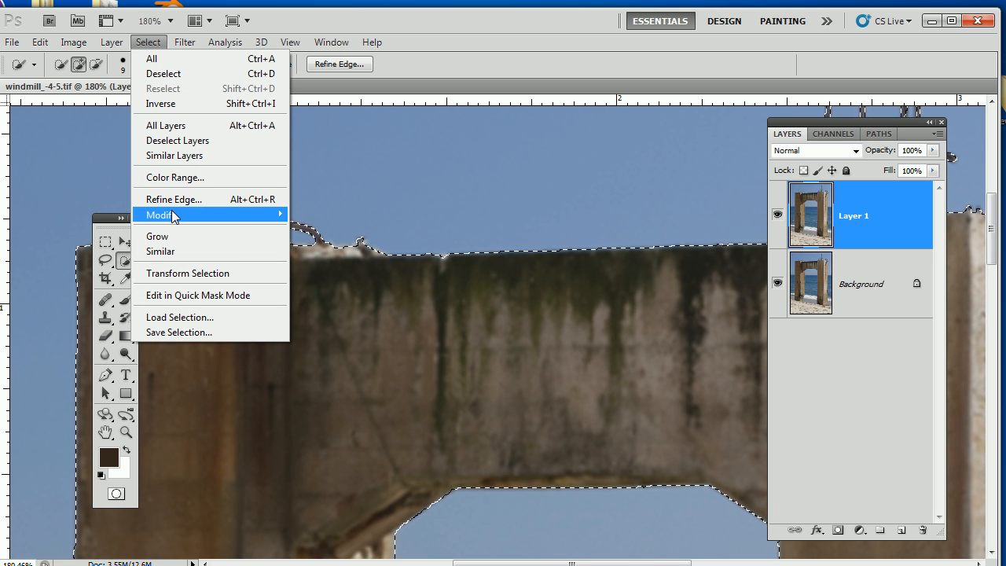
{"action": "mouse_move", "coordinate": [176, 215]}
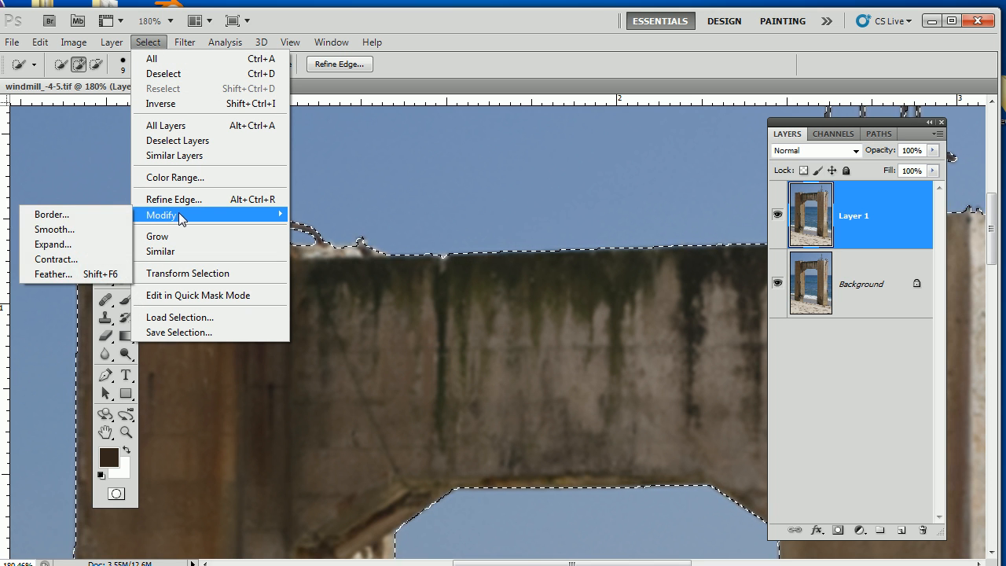
{"action": "left_click", "coordinate": [66, 274]}
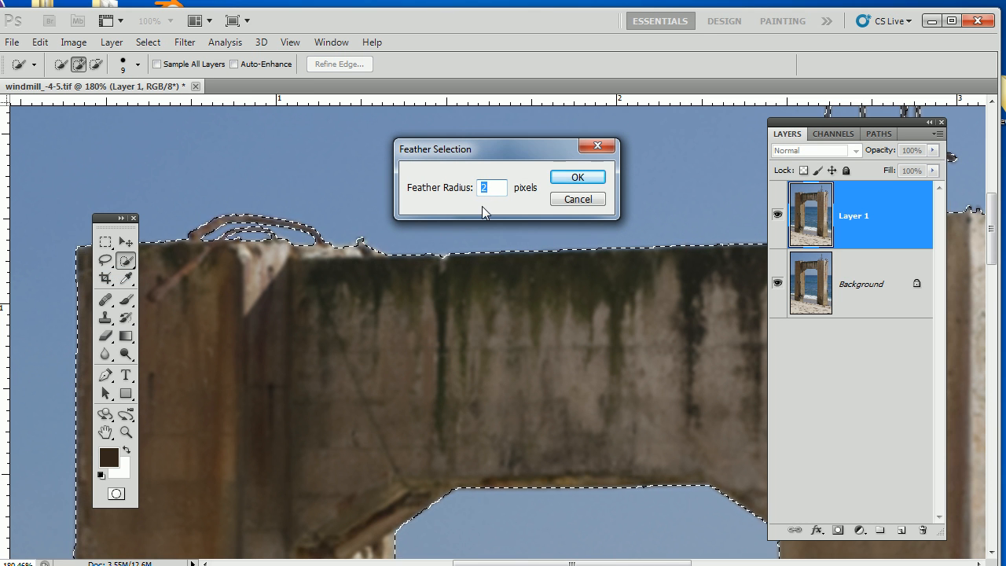
{"action": "left_click", "coordinate": [575, 185]}
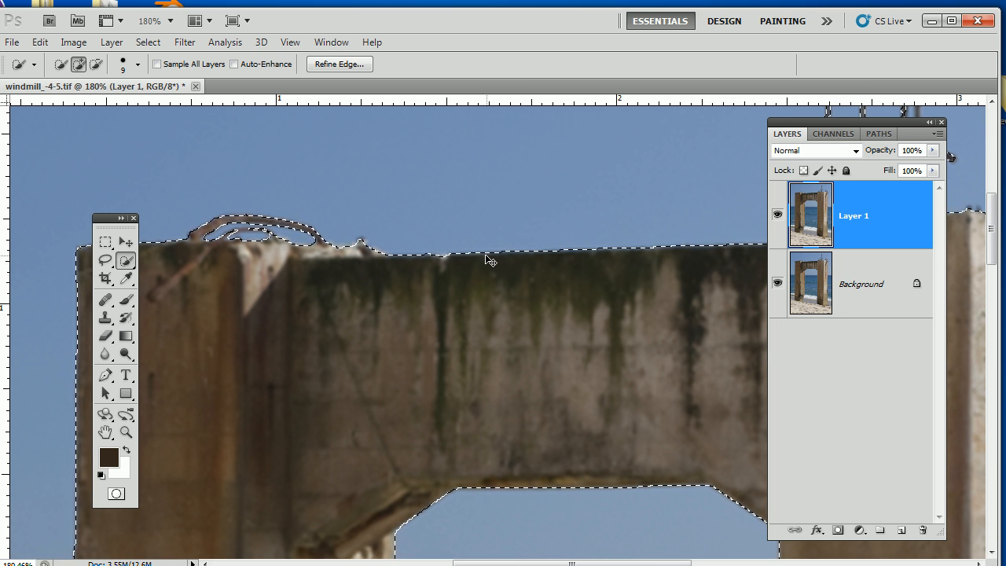
Try copying the feathered background selection to a new layer, and undo the copy.
{"action": "key", "text": "ctrl+j"}
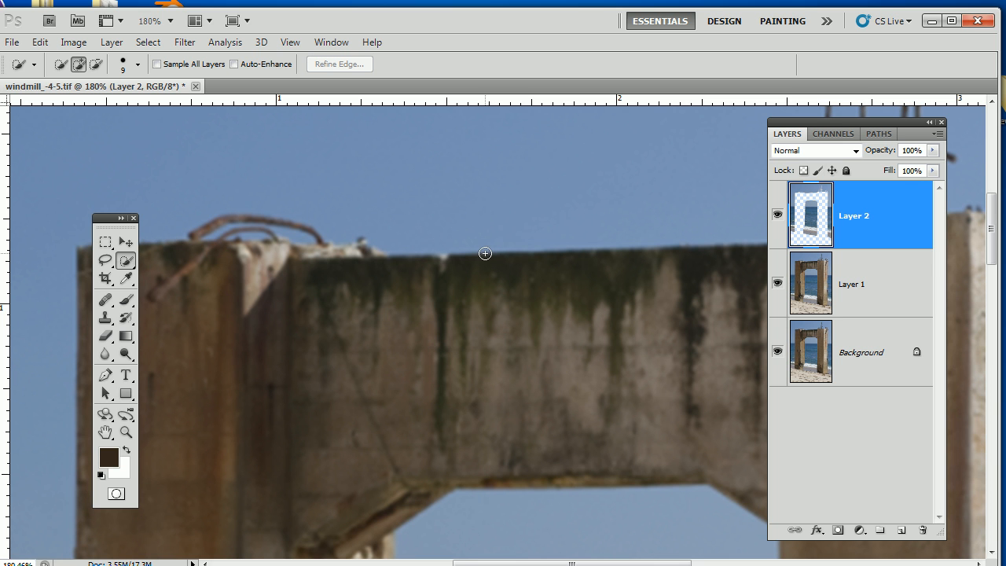
{"action": "key", "text": "ctrl+z"}
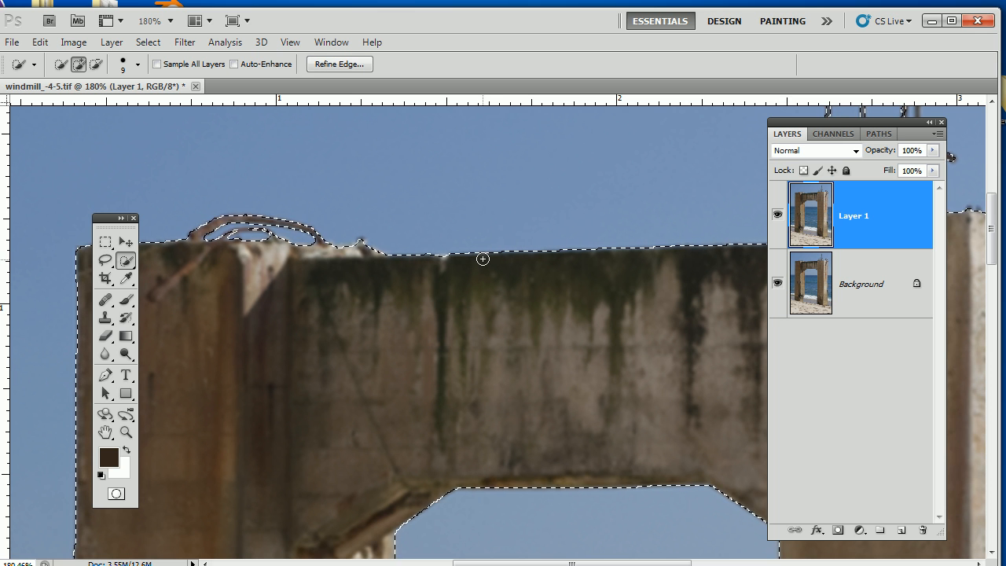
Hide the selection outline and darken the feathered background on Layer 1 with Levels, setting the midtone input to 0.57.
{"action": "key", "text": "ctrl+d"}
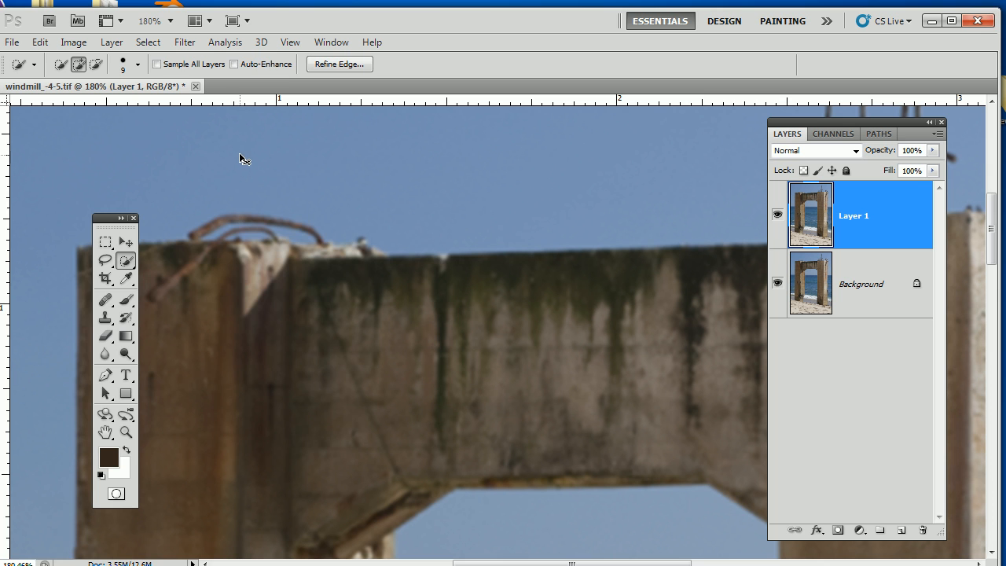
{"action": "key", "text": "ctrl+l"}
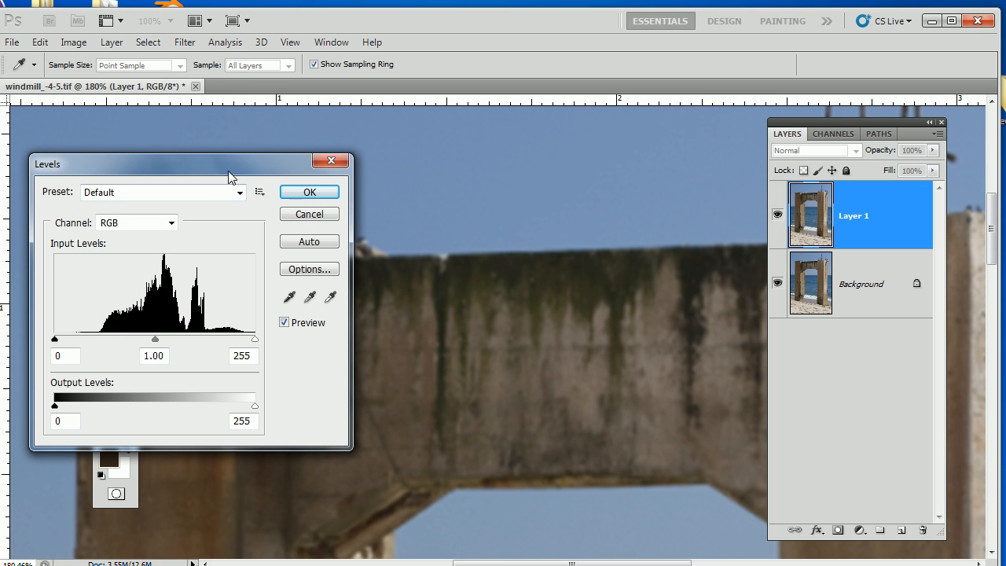
{"action": "left_click", "coordinate": [156, 340]}
{"action": "left_click_drag", "start_coordinate": [156, 339], "coordinate": [191, 351]}
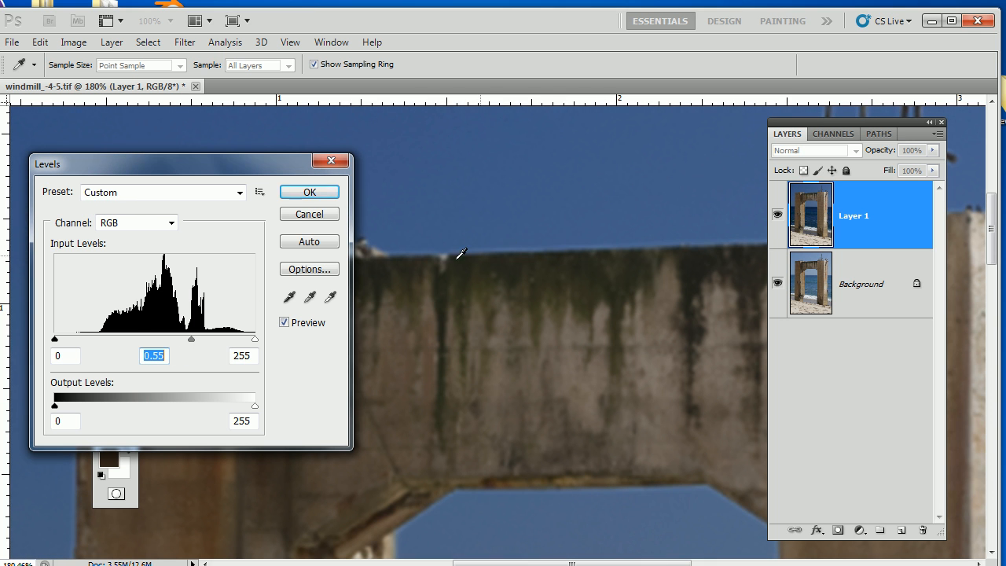
{"action": "left_click_drag", "start_coordinate": [193, 340], "coordinate": [194, 340]}
{"action": "left_click_drag", "start_coordinate": [567, 344], "coordinate": [482, 350]}
{"action": "left_click_drag", "start_coordinate": [536, 386], "coordinate": [492, 253]}
{"action": "left_click_drag", "start_coordinate": [563, 307], "coordinate": [545, 351]}
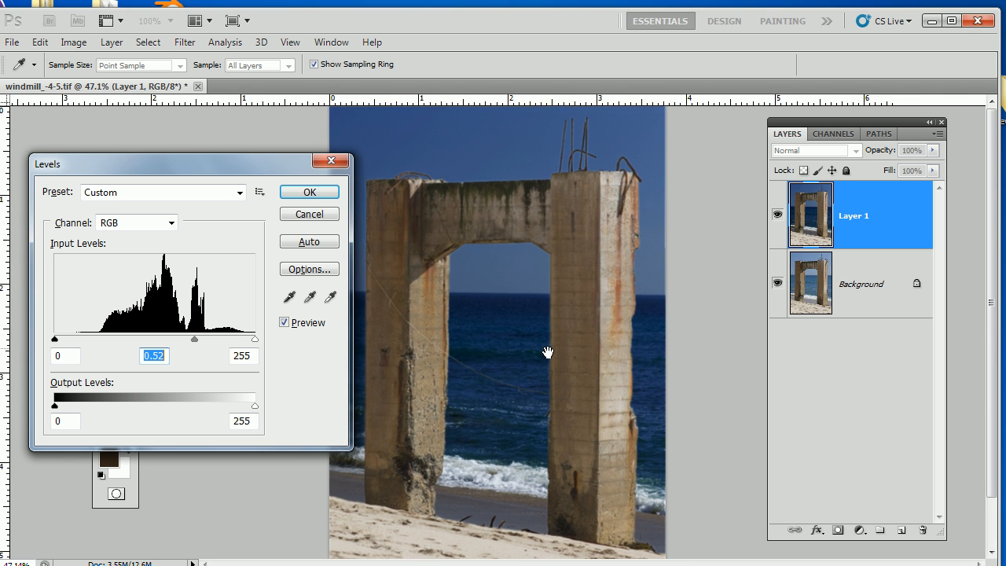
{"action": "mouse_move", "coordinate": [195, 341]}
{"action": "left_mouse_down"}
{"action": "mouse_move", "coordinate": [184, 343]}
{"action": "mouse_move", "coordinate": [191, 347]}
{"action": "left_mouse_up"}
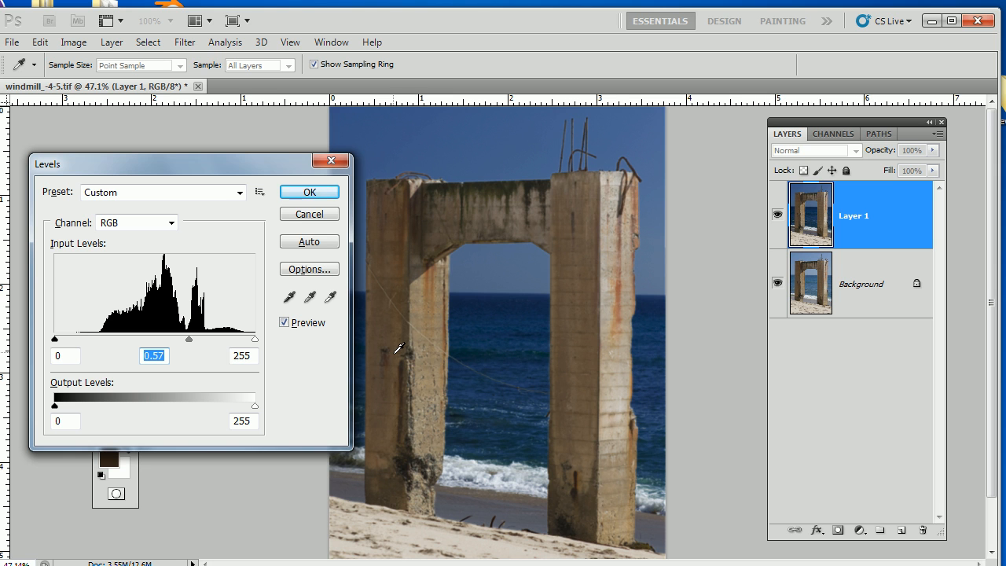
{"action": "left_click", "coordinate": [306, 193]}
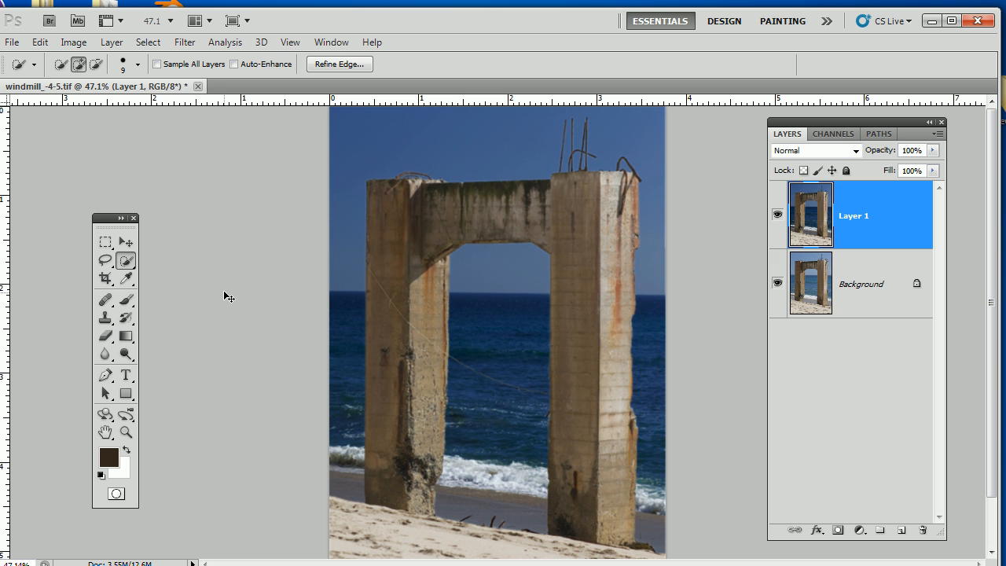
Show the selection outline and add the foreground sand to the background selection with an enlarged Quick Selection brush.
{"action": "key", "text": "ctrl+h"}
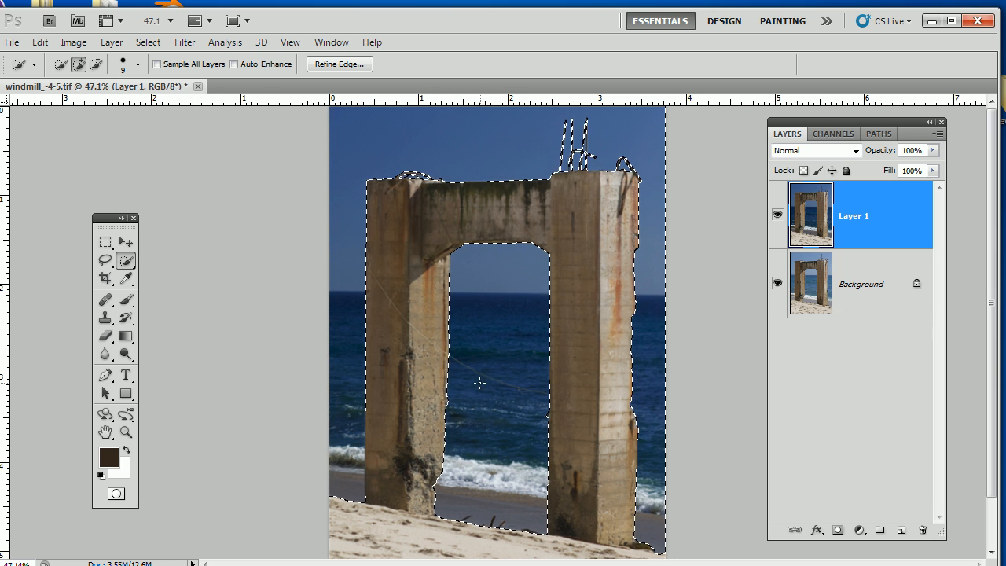
{"action": "left_click_drag", "start_coordinate": [489, 408], "coordinate": [467, 294]}
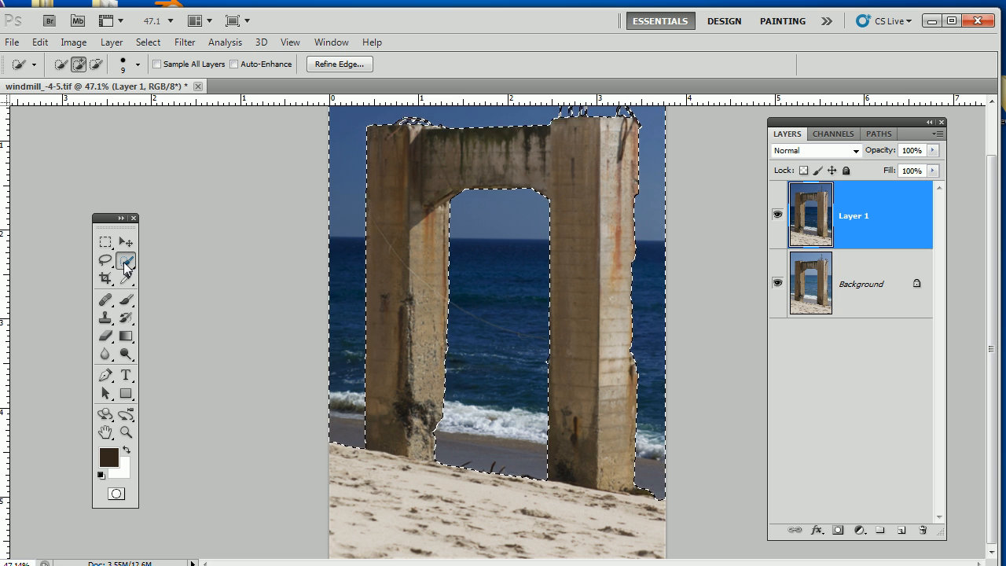
{"action": "key", "text": "bracketright"}
{"action": "key", "text": "bracketright"}
{"action": "key", "text": "bracketright"}
{"action": "key", "text": "bracketright"}
{"action": "mouse_move", "coordinate": [415, 320]}
{"action": "left_mouse_down"}
{"action": "mouse_move", "coordinate": [542, 330]}
{"action": "mouse_move", "coordinate": [408, 338]}
{"action": "mouse_move", "coordinate": [417, 339]}
{"action": "left_mouse_up"}
{"action": "mouse_move", "coordinate": [366, 487]}
{"action": "left_mouse_down"}
{"action": "mouse_move", "coordinate": [612, 537]}
{"action": "mouse_move", "coordinate": [557, 512]}
{"action": "left_mouse_up"}
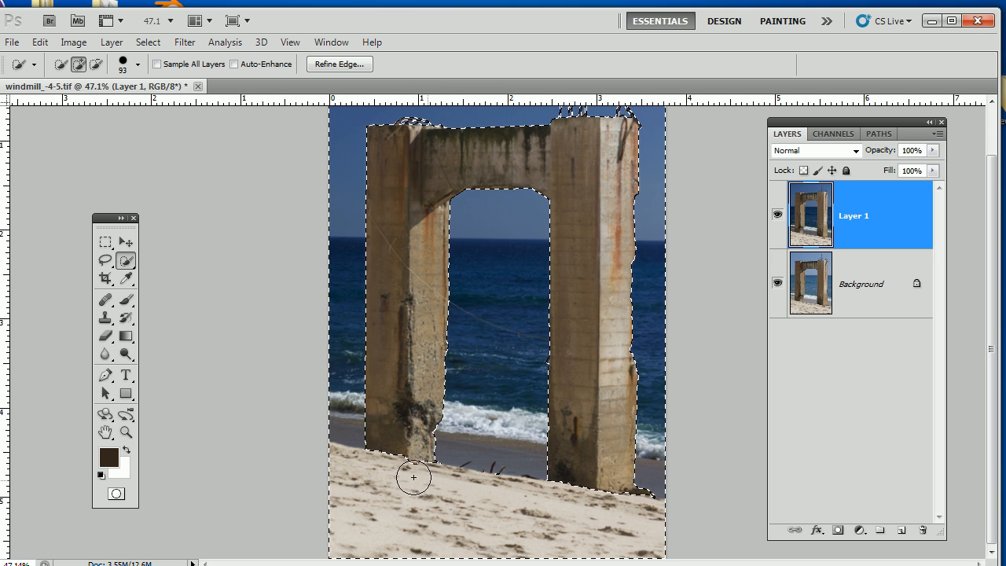
Subtract the base of the left pillar from the selection with a smaller Quick Selection brush, following its edge against the shore.
{"action": "left_click", "coordinate": [497, 467]}
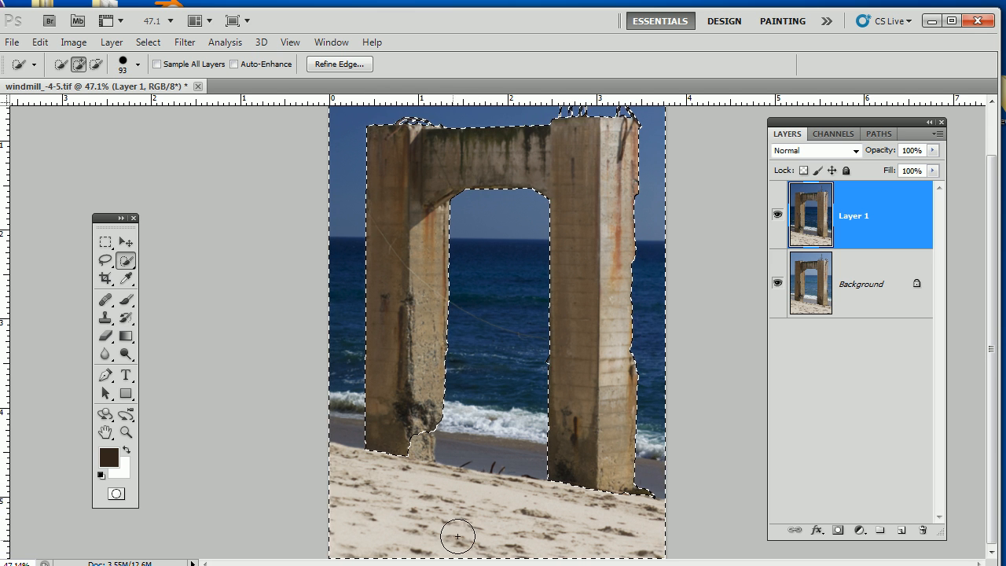
{"action": "left_click_drag", "start_coordinate": [465, 437], "coordinate": [538, 439]}
{"action": "left_click_drag", "start_coordinate": [472, 481], "coordinate": [486, 382]}
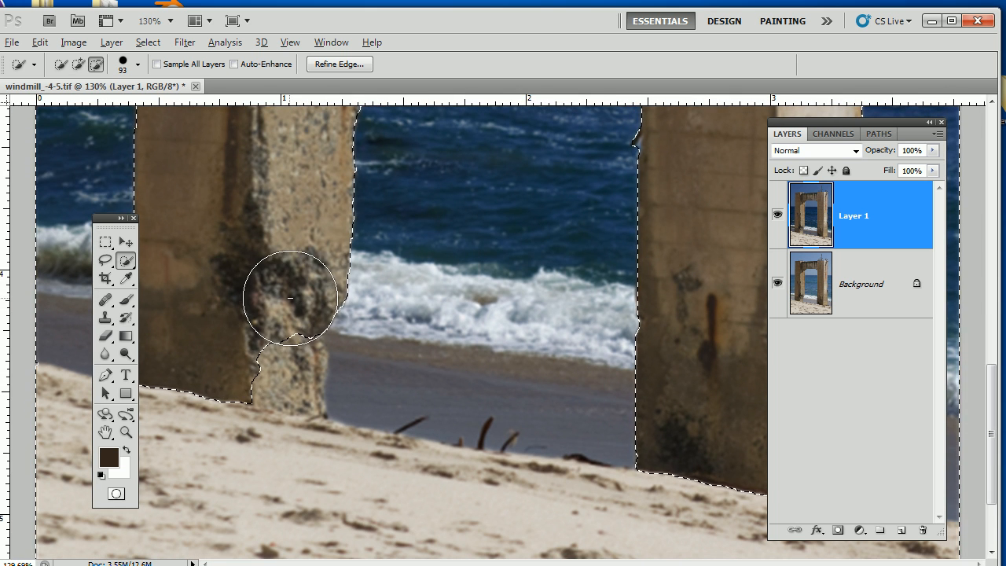
{"action": "mouse_move", "coordinate": [290, 298]}
{"action": "left_mouse_down"}
{"action": "mouse_move", "coordinate": [248, 300]}
{"action": "mouse_move", "coordinate": [260, 303]}
{"action": "left_mouse_up"}
{"action": "mouse_move", "coordinate": [273, 342]}
{"action": "left_mouse_down"}
{"action": "mouse_move", "coordinate": [275, 377]}
{"action": "mouse_move", "coordinate": [301, 366]}
{"action": "mouse_move", "coordinate": [304, 349]}
{"action": "mouse_move", "coordinate": [307, 389]}
{"action": "mouse_move", "coordinate": [262, 379]}
{"action": "left_mouse_up"}
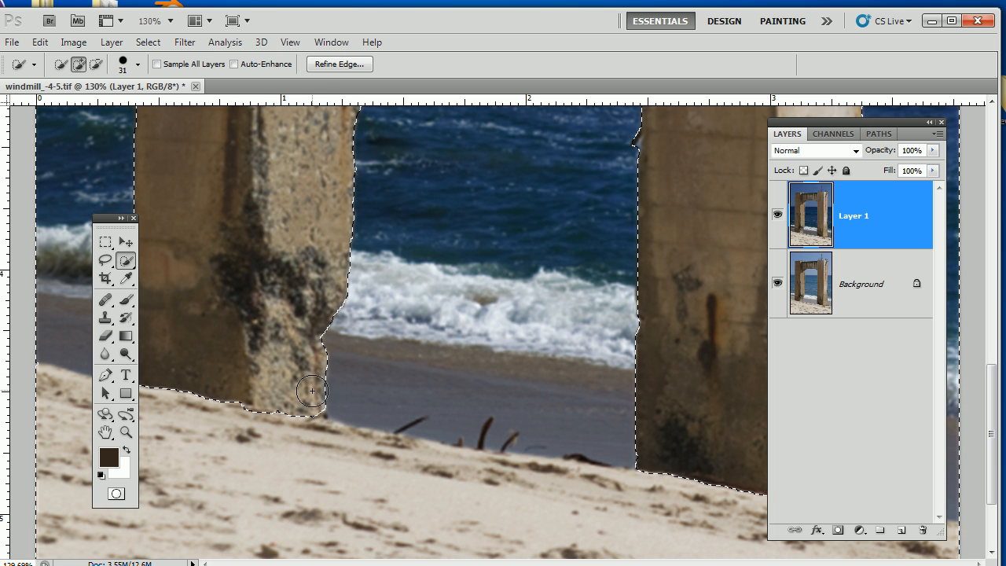
{"action": "left_click_drag", "start_coordinate": [323, 387], "coordinate": [310, 399]}
{"action": "scroll", "coordinate": [492, 381], "scroll_direction": "down", "scroll_amount": 5, "text": "alt"}
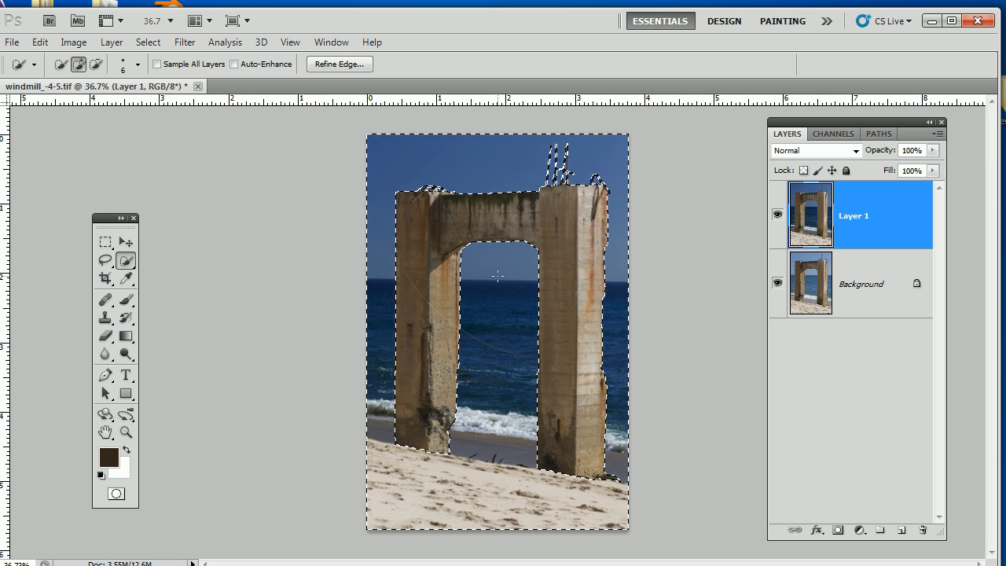
Invert the selection so that it covers the concrete arch, and save it as a new channel named pillar.
{"action": "left_click", "coordinate": [150, 45]}
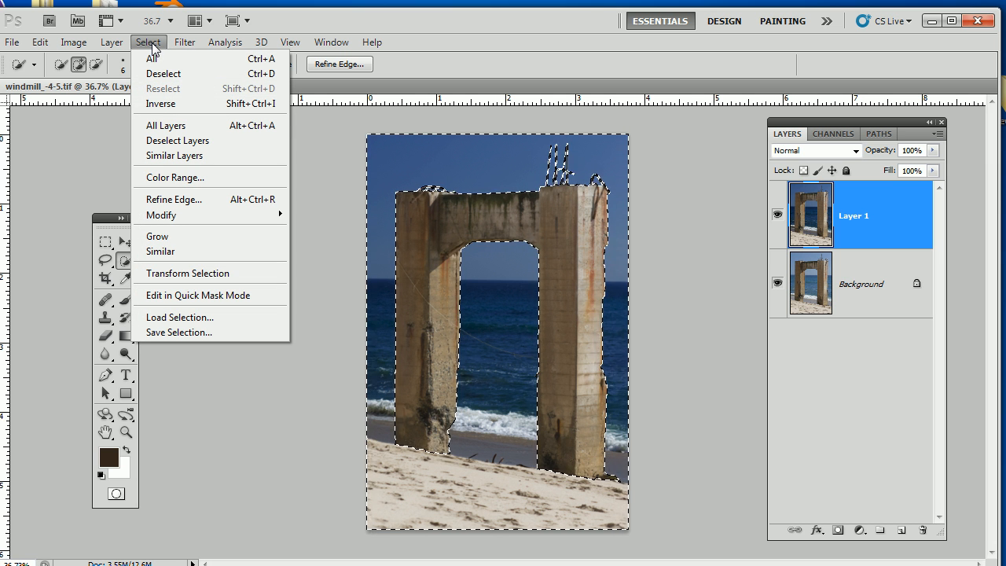
{"action": "left_click", "coordinate": [174, 103]}
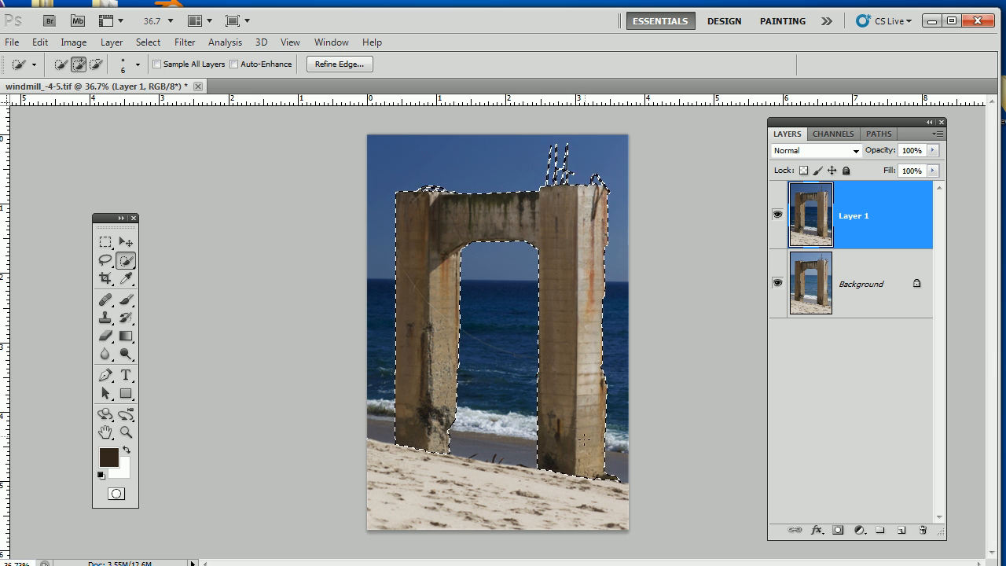
{"action": "left_click", "coordinate": [149, 46]}
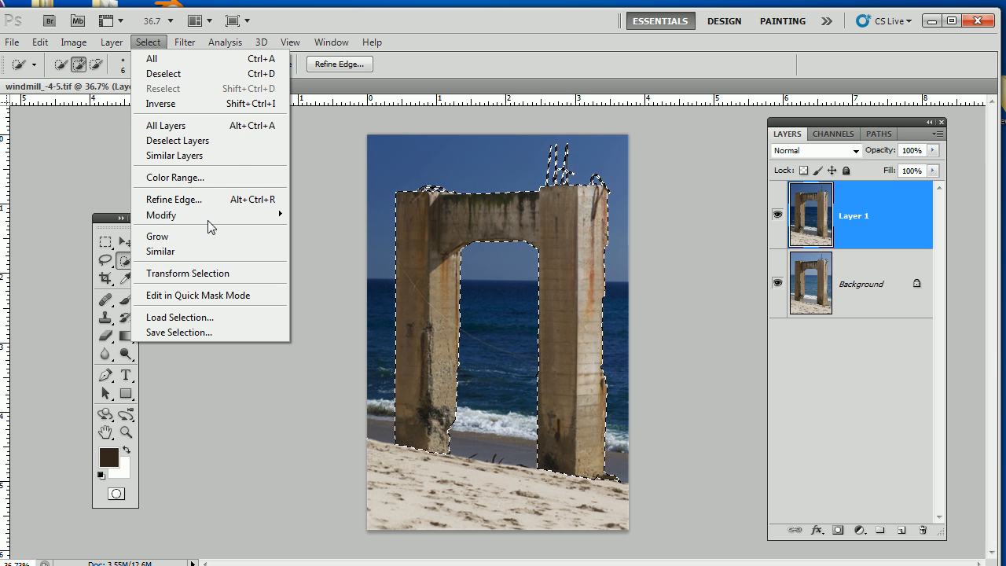
{"action": "mouse_move", "coordinate": [217, 221]}
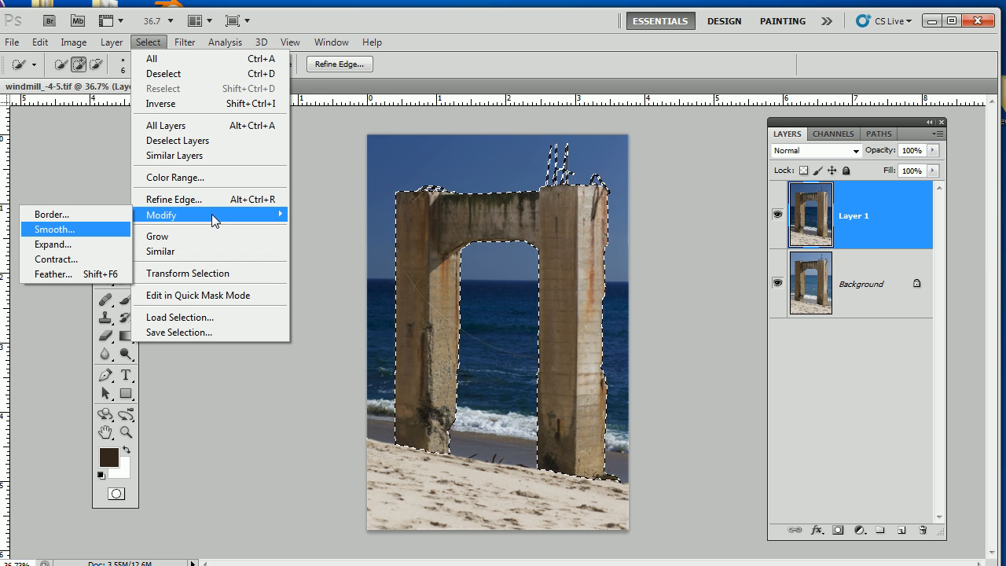
{"action": "left_click", "coordinate": [188, 334]}
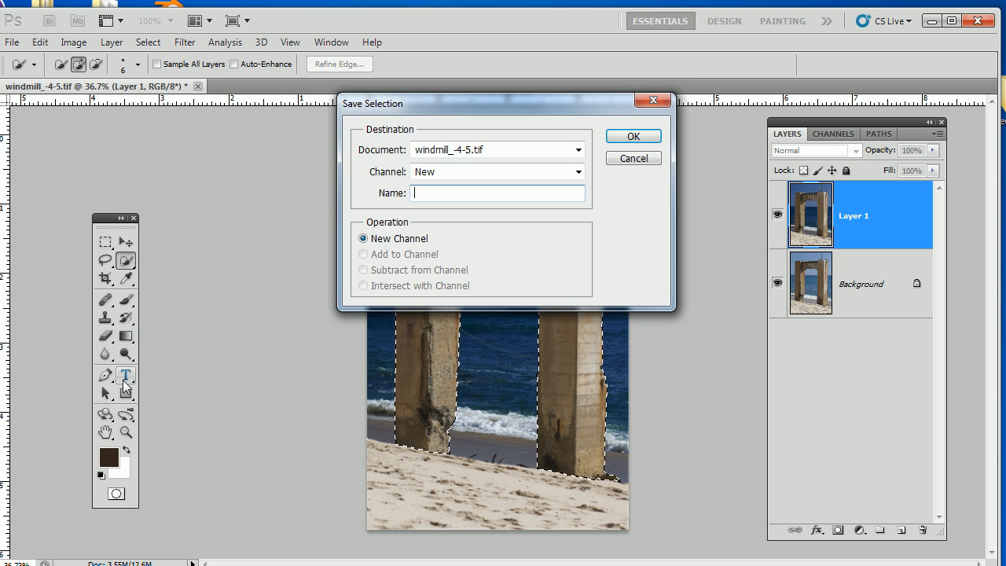
{"action": "left_click_drag", "start_coordinate": [473, 95], "coordinate": [452, 102]}
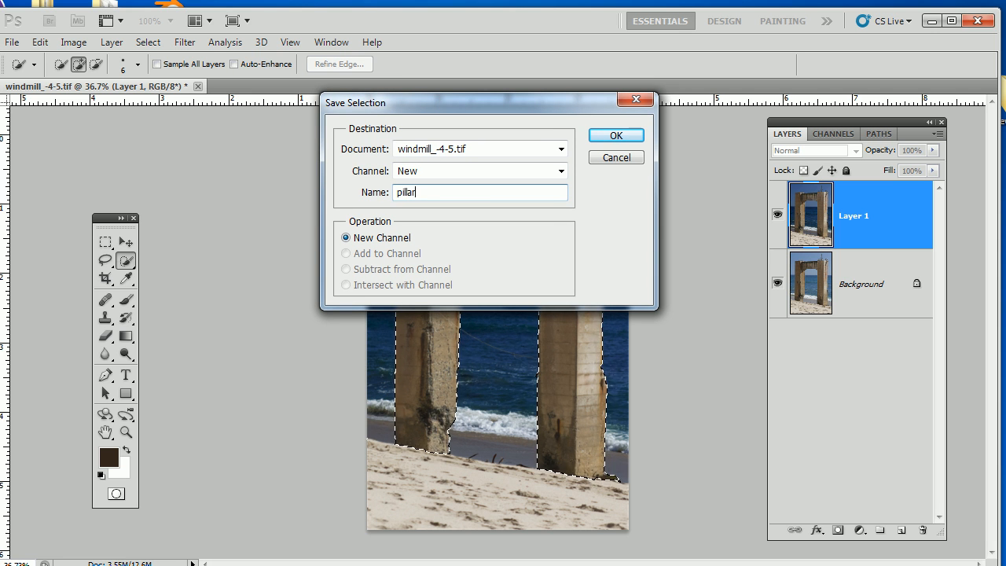
{"action": "left_click", "coordinate": [614, 137]}
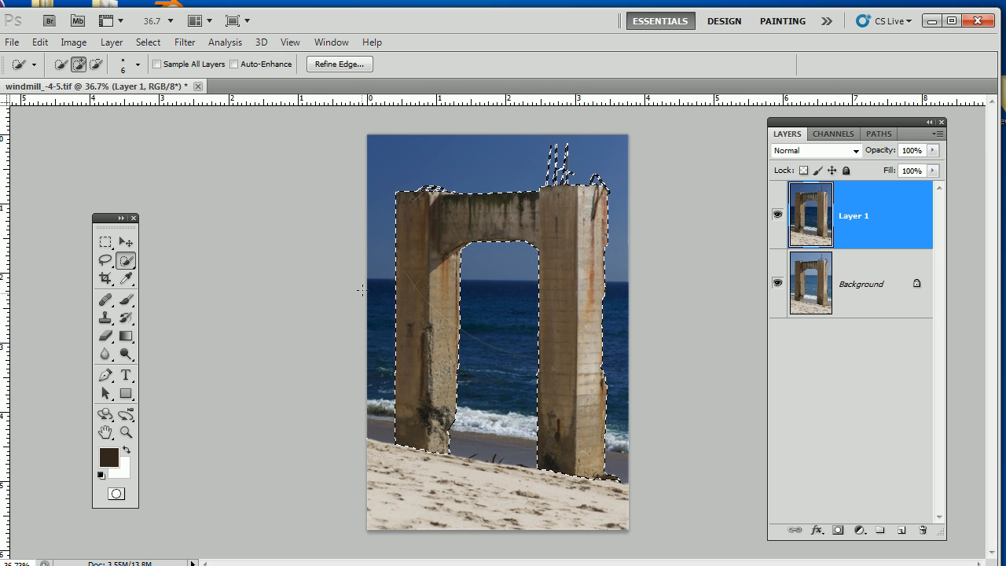
Brighten and add contrast to the selected arch with Levels, hiding the selection outline and setting the input levels to 29, 1.15 and 193.
{"action": "key", "text": "ctrl+l"}
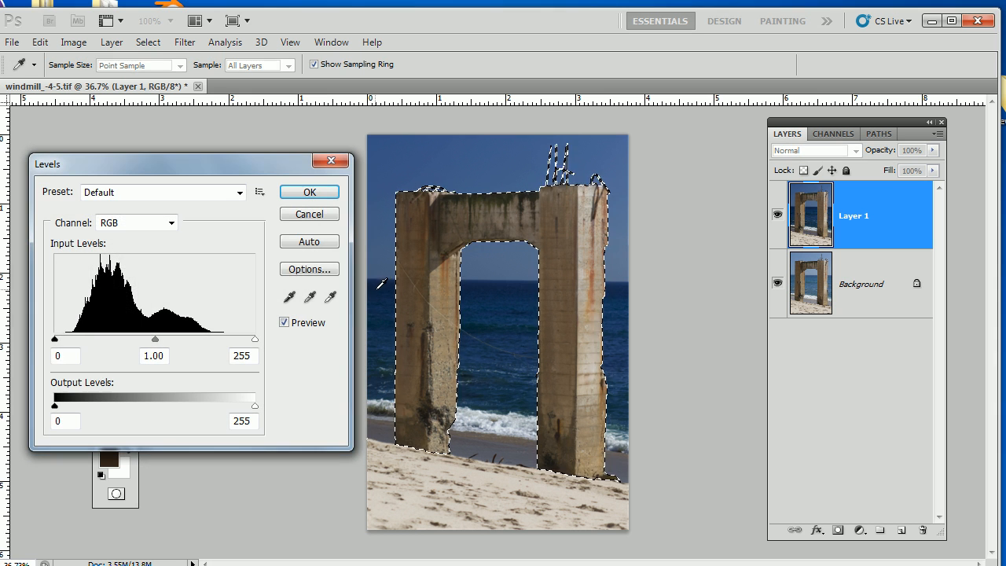
{"action": "left_click_drag", "start_coordinate": [56, 341], "coordinate": [76, 347]}
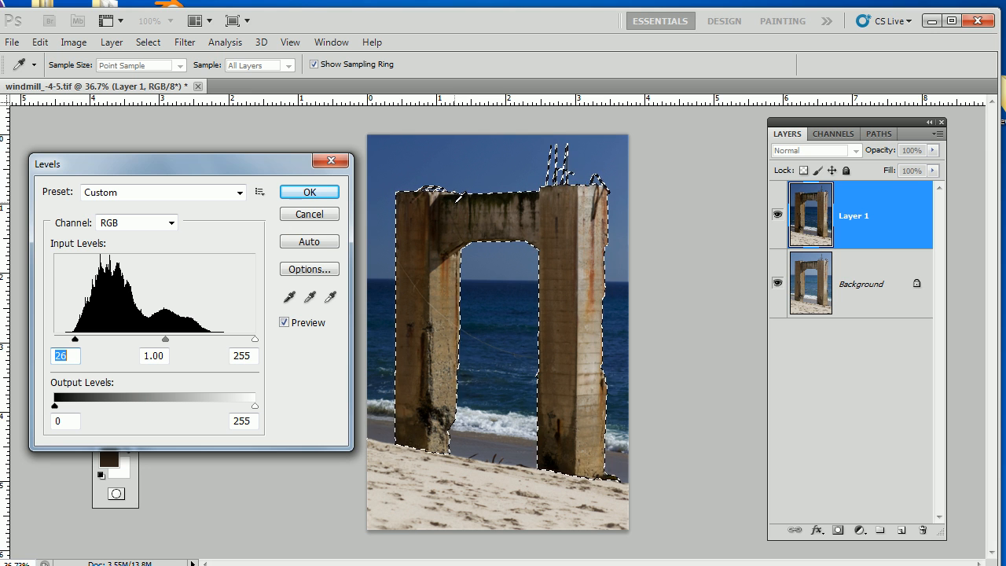
{"action": "key", "text": "BackSpace"}
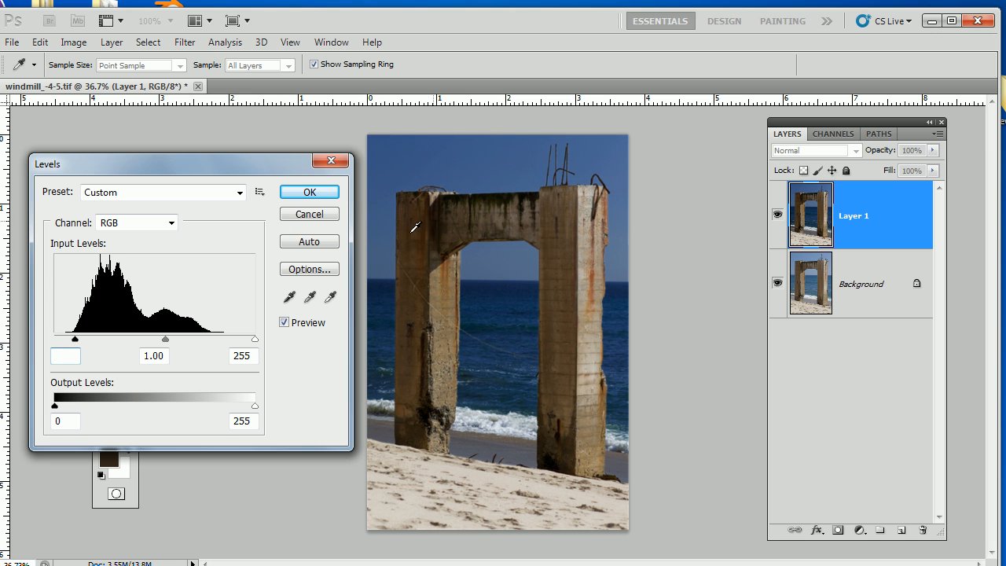
{"action": "mouse_move", "coordinate": [78, 340]}
{"action": "left_mouse_down"}
{"action": "mouse_move", "coordinate": [90, 341]}
{"action": "mouse_move", "coordinate": [80, 341]}
{"action": "left_mouse_up"}
{"action": "left_click", "coordinate": [498, 239]}
{"action": "left_click_drag", "start_coordinate": [254, 340], "coordinate": [206, 339]}
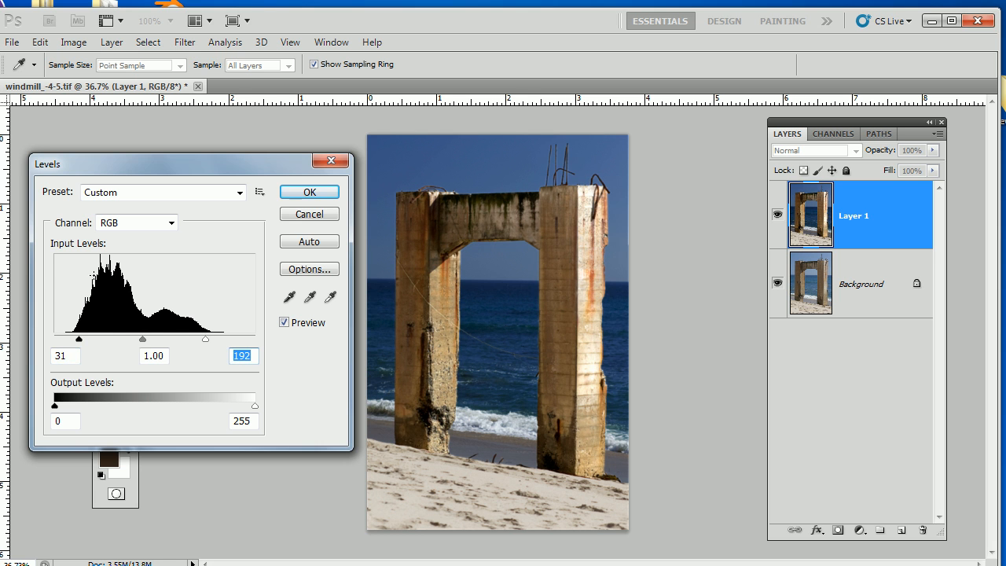
{"action": "mouse_move", "coordinate": [79, 339]}
{"action": "left_mouse_down"}
{"action": "mouse_move", "coordinate": [66, 340]}
{"action": "mouse_move", "coordinate": [77, 337]}
{"action": "left_mouse_up"}
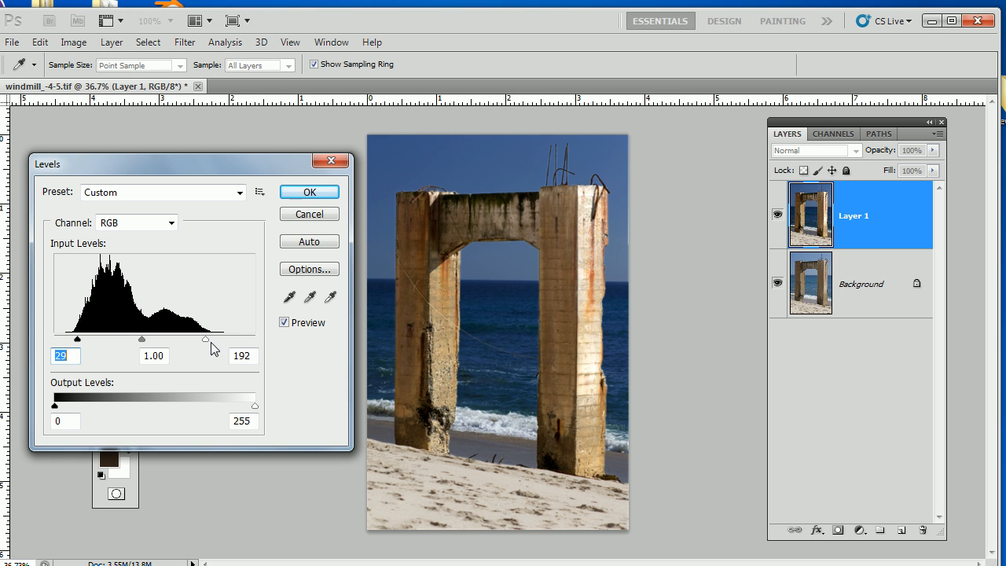
{"action": "mouse_move", "coordinate": [206, 340]}
{"action": "left_mouse_down"}
{"action": "mouse_move", "coordinate": [218, 340]}
{"action": "mouse_move", "coordinate": [206, 340]}
{"action": "left_mouse_up"}
{"action": "mouse_move", "coordinate": [141, 340]}
{"action": "left_mouse_down"}
{"action": "mouse_move", "coordinate": [129, 343]}
{"action": "mouse_move", "coordinate": [136, 336]}
{"action": "left_mouse_up"}
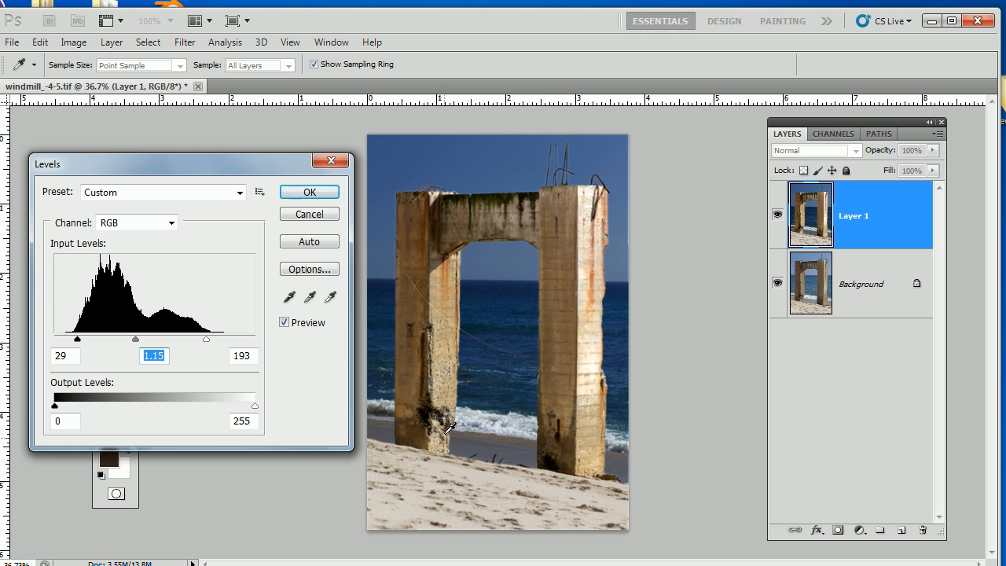
{"action": "left_click", "coordinate": [306, 193]}
{"action": "key", "text": "w"}
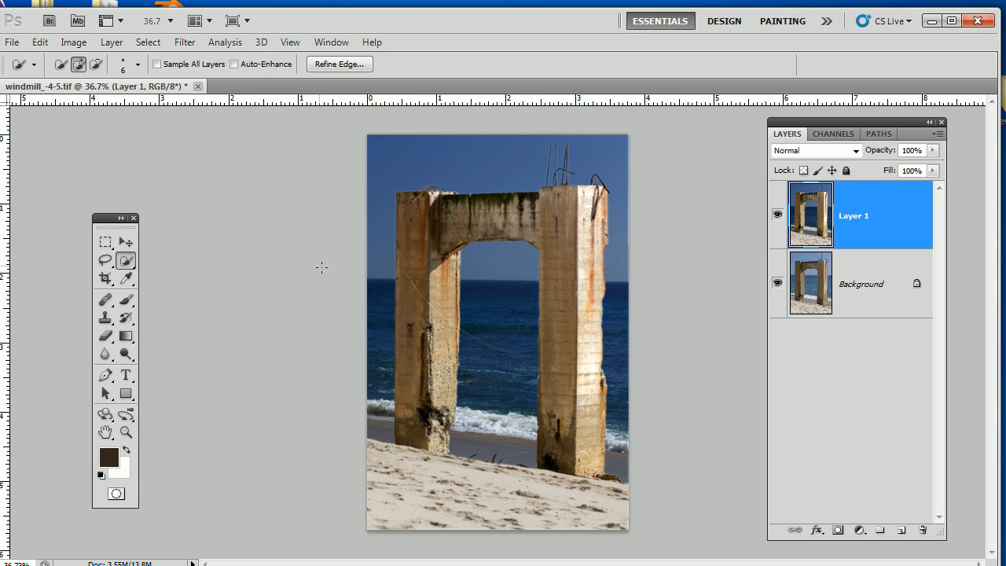
Show the outline around the arch to check it, hide it again and deselect the arch.
{"action": "key", "text": "ctrl+h"}
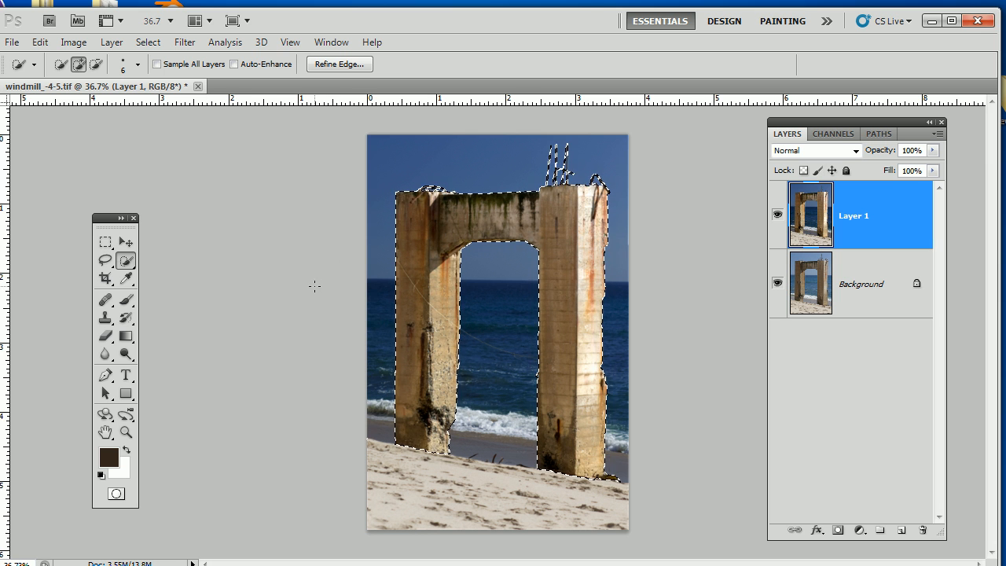
{"action": "mouse_move", "coordinate": [383, 275]}
{"action": "left_mouse_down"}
{"action": "mouse_move", "coordinate": [416, 283]}
{"action": "mouse_move", "coordinate": [392, 282]}
{"action": "left_mouse_up"}
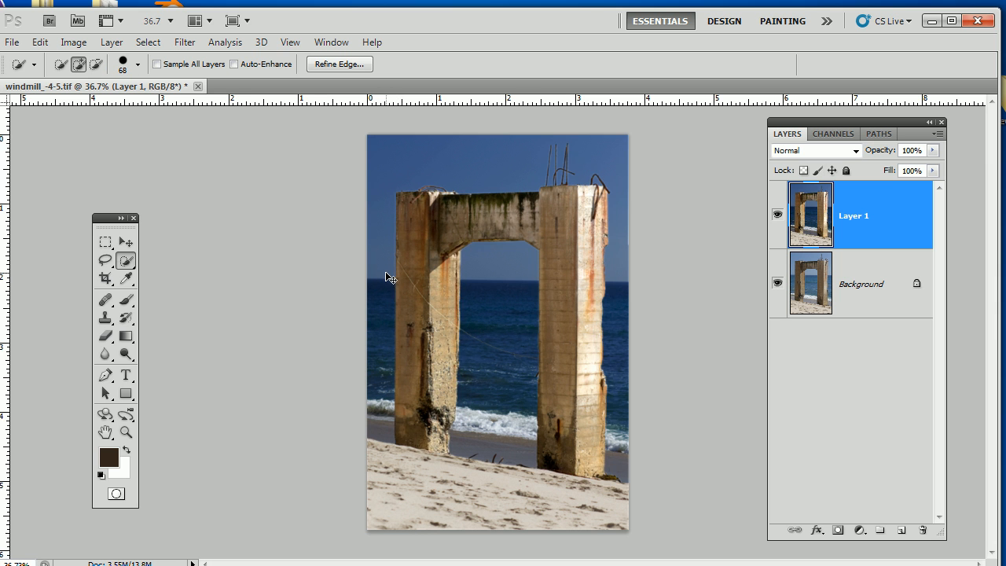
{"action": "key", "text": "ctrl+d"}
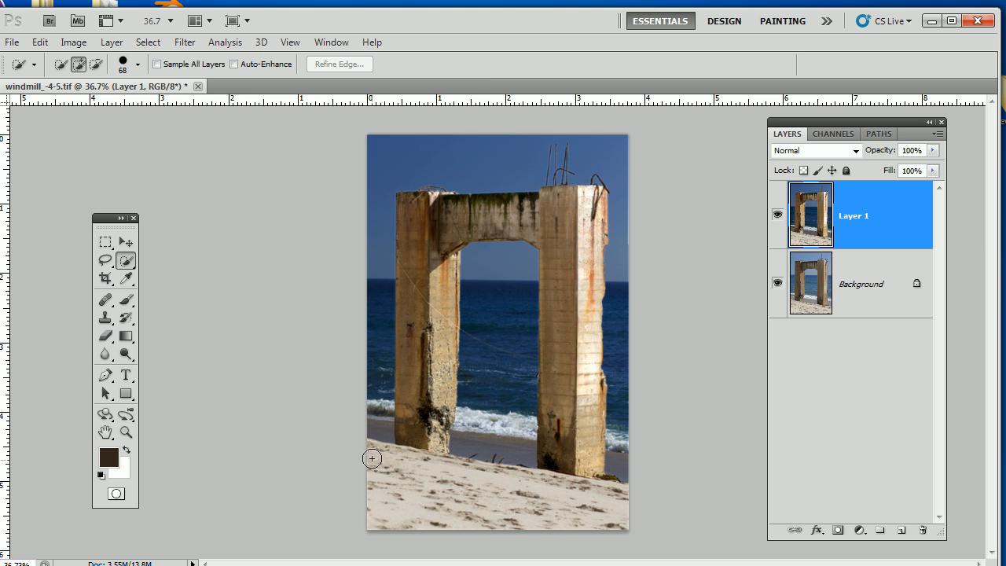
Select the foreground sand with the Quick Selection tool and collapse the layers palette that covers part of the image.
{"action": "mouse_move", "coordinate": [414, 473]}
{"action": "left_mouse_down"}
{"action": "mouse_move", "coordinate": [561, 505]}
{"action": "mouse_move", "coordinate": [417, 461]}
{"action": "mouse_move", "coordinate": [442, 440]}
{"action": "mouse_move", "coordinate": [493, 453]}
{"action": "mouse_move", "coordinate": [446, 475]}
{"action": "mouse_move", "coordinate": [381, 378]}
{"action": "mouse_move", "coordinate": [373, 308]}
{"action": "left_mouse_up"}
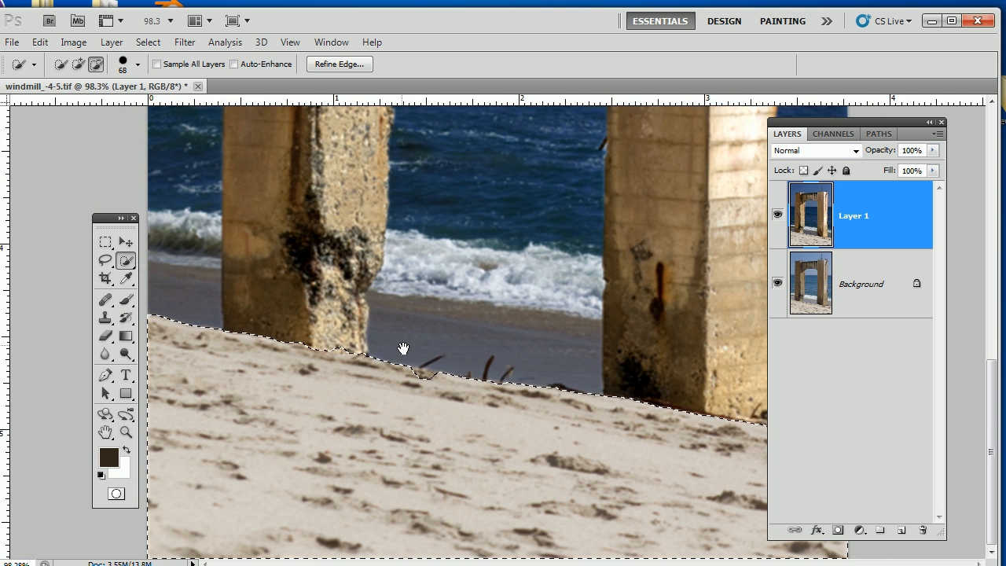
{"action": "left_click_drag", "start_coordinate": [871, 122], "coordinate": [884, 141]}
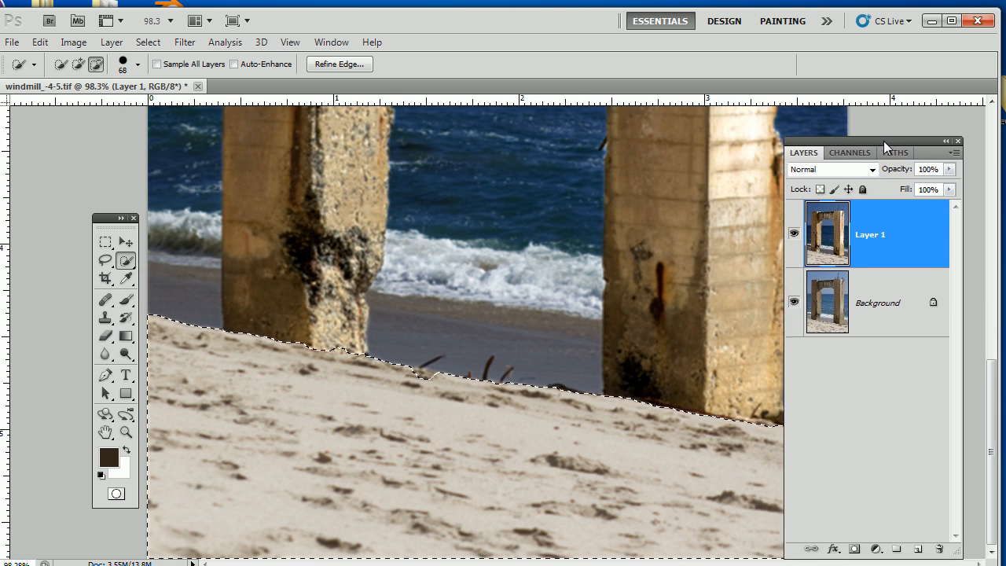
{"action": "double_click", "coordinate": [884, 142]}
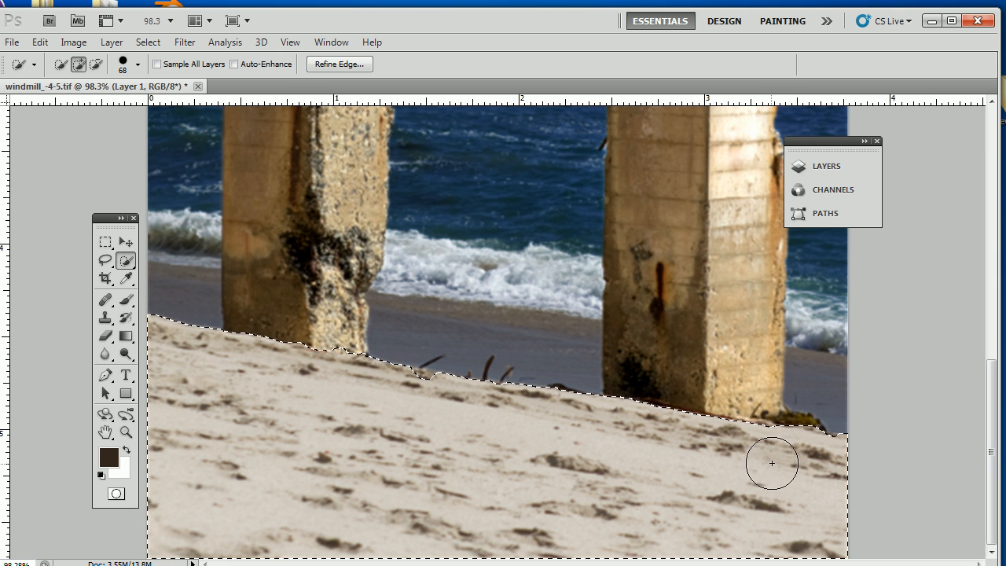
Add the seaweed clump at the right pillar's base to the sand selection and tidy its upper edge with a 23-pixel brush.
{"action": "left_click_drag", "start_coordinate": [785, 449], "coordinate": [763, 439]}
{"action": "left_click", "coordinate": [798, 424]}
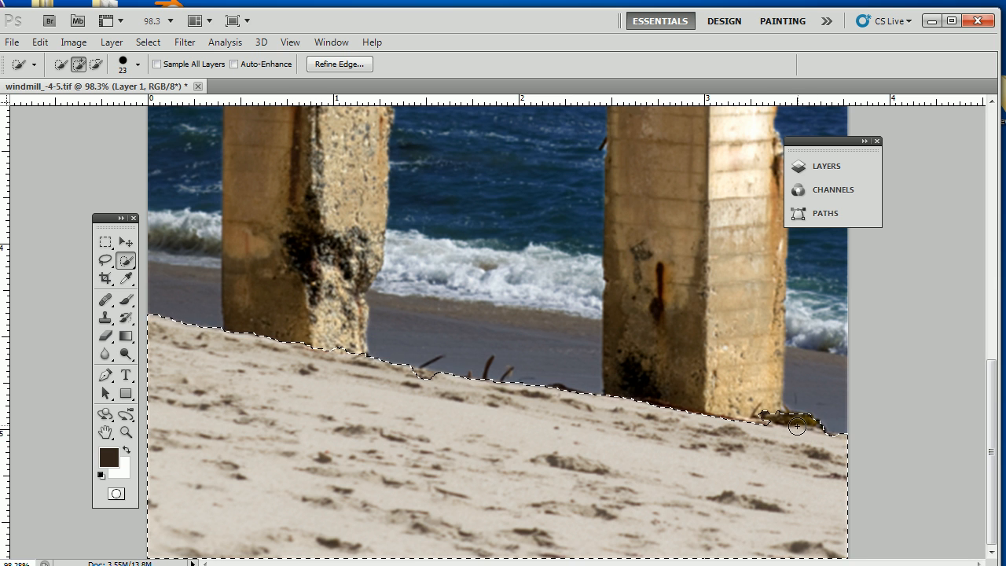
{"action": "left_click_drag", "start_coordinate": [772, 426], "coordinate": [747, 422]}
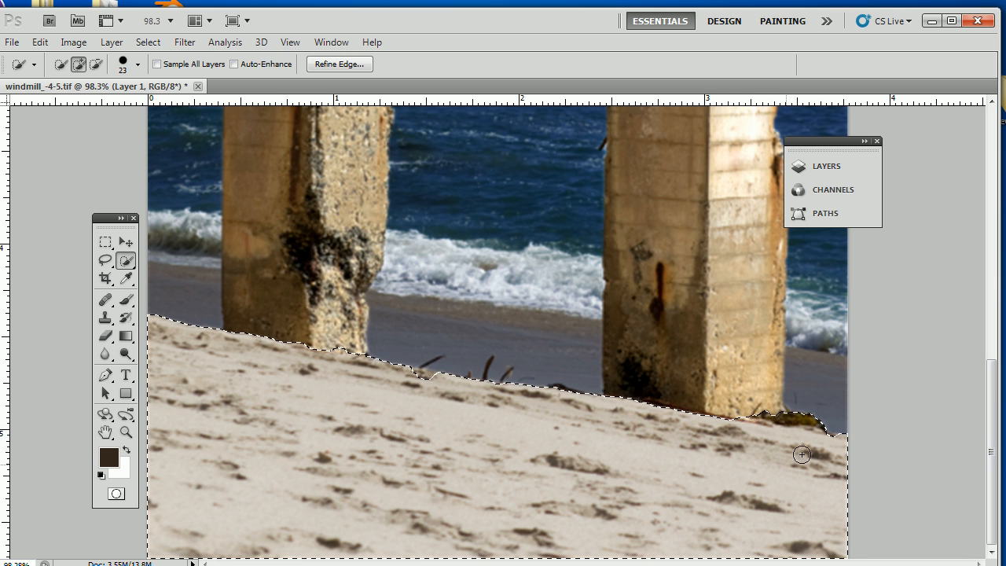
{"action": "left_click_drag", "start_coordinate": [407, 374], "coordinate": [427, 380]}
{"action": "scroll", "coordinate": [481, 359], "scroll_direction": "down", "scroll_amount": 3}
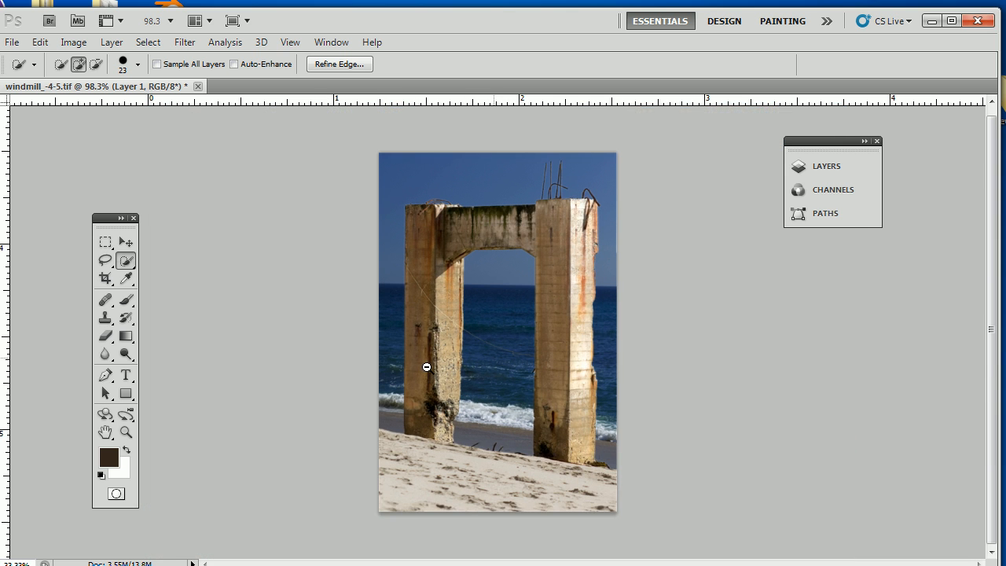
Expand the layers palette and darken the selected sand with Levels, hiding the selection outline and setting the midtone input level to 0.26.
{"action": "left_click", "coordinate": [865, 142]}
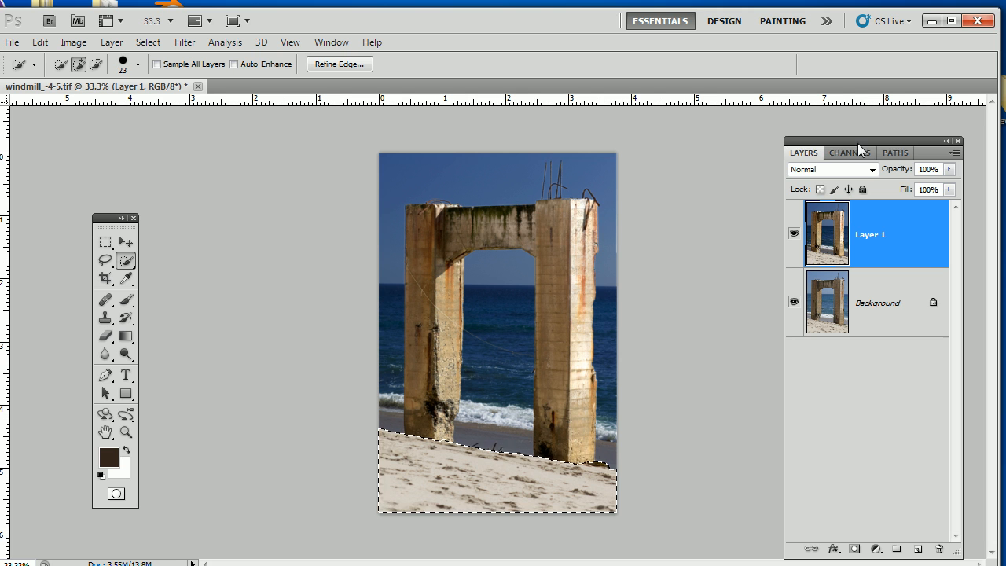
{"action": "left_click_drag", "start_coordinate": [855, 143], "coordinate": [795, 134]}
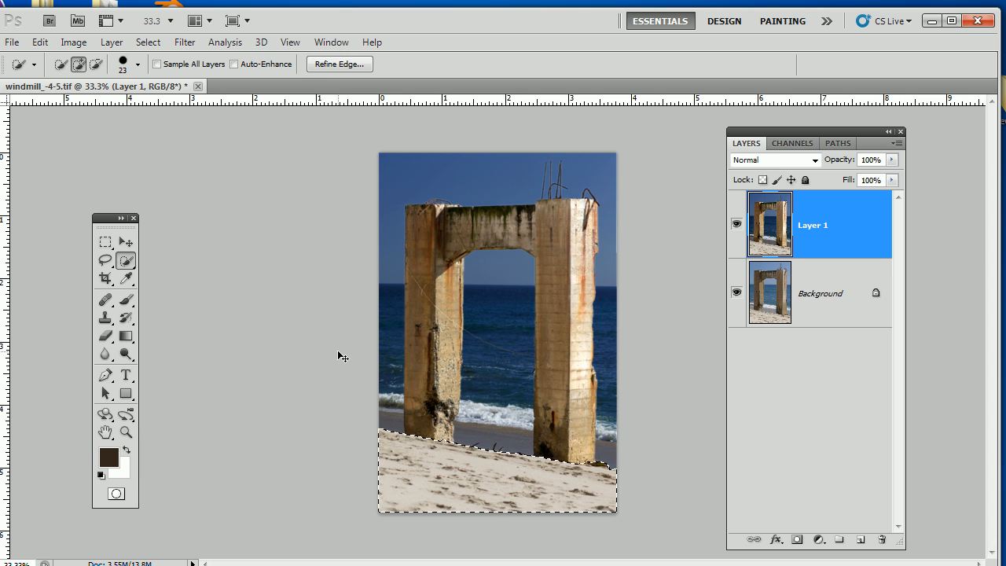
{"action": "key", "text": "ctrl+l"}
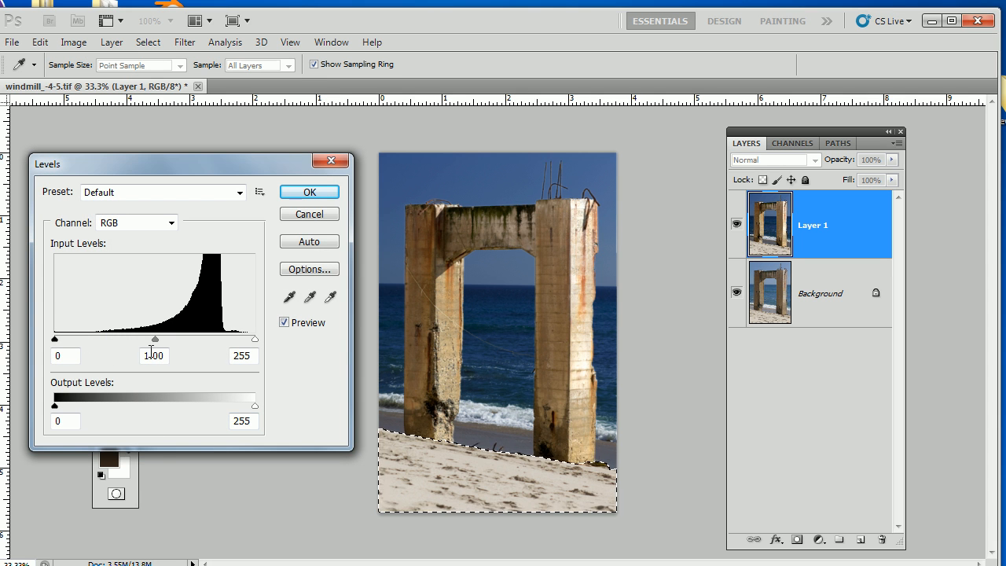
{"action": "left_click_drag", "start_coordinate": [166, 339], "coordinate": [194, 338]}
{"action": "key", "text": "BackSpace"}
{"action": "left_click_drag", "start_coordinate": [194, 338], "coordinate": [221, 345]}
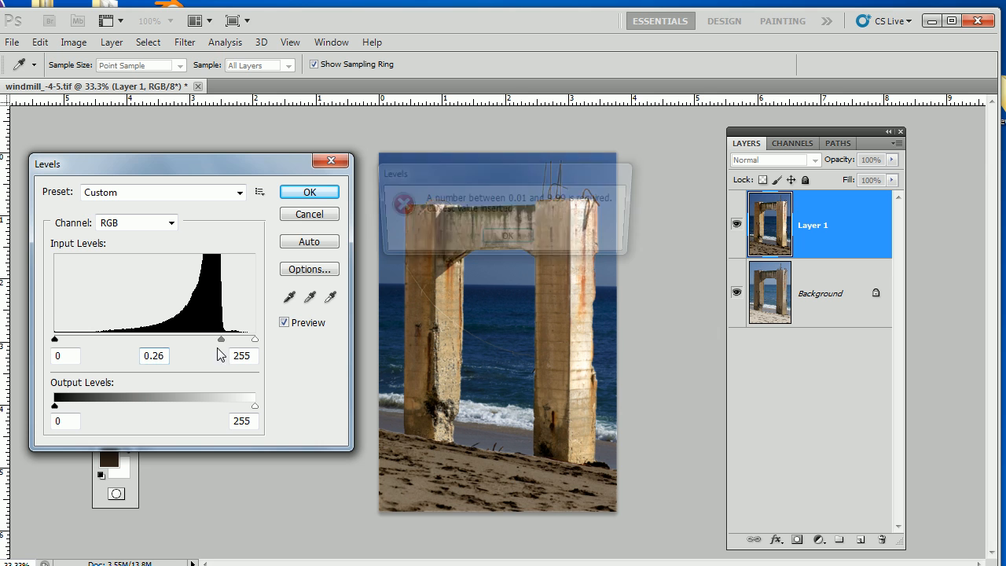
{"action": "left_click", "coordinate": [503, 240]}
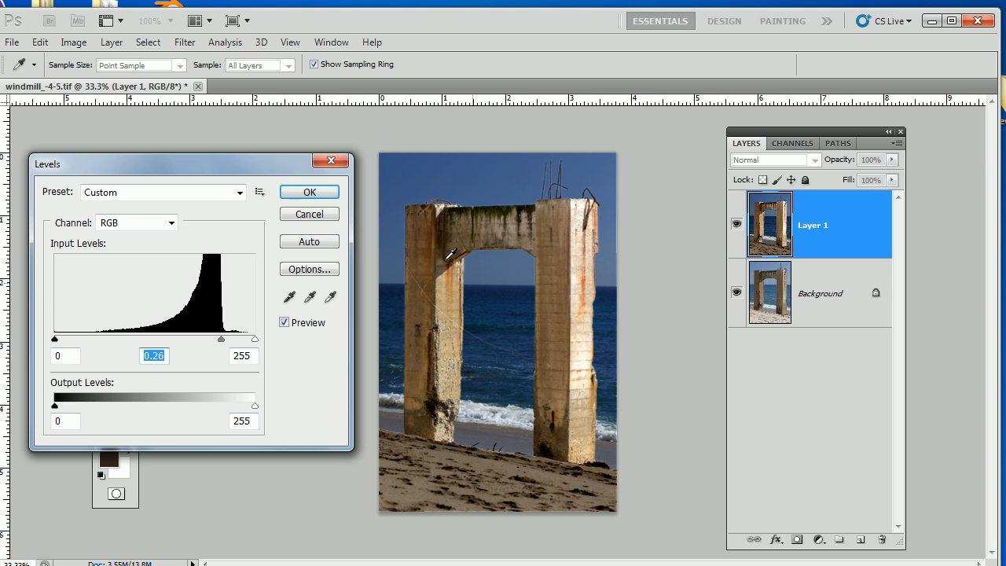
{"action": "left_click", "coordinate": [309, 193]}
{"action": "key", "text": "w"}
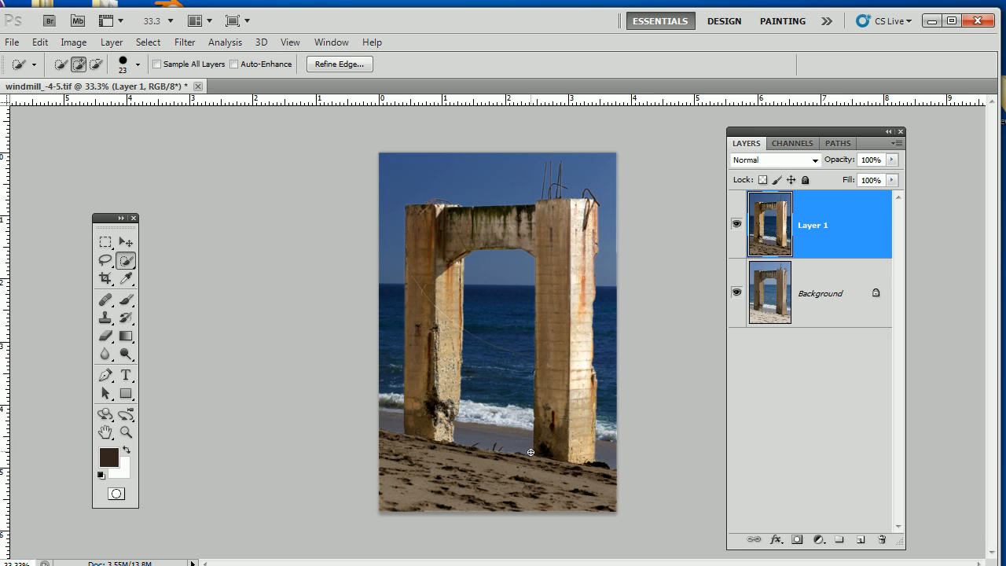
Display the saved background alpha channel on its own to examine its black-and-white mask.
{"action": "left_click", "coordinate": [792, 143]}
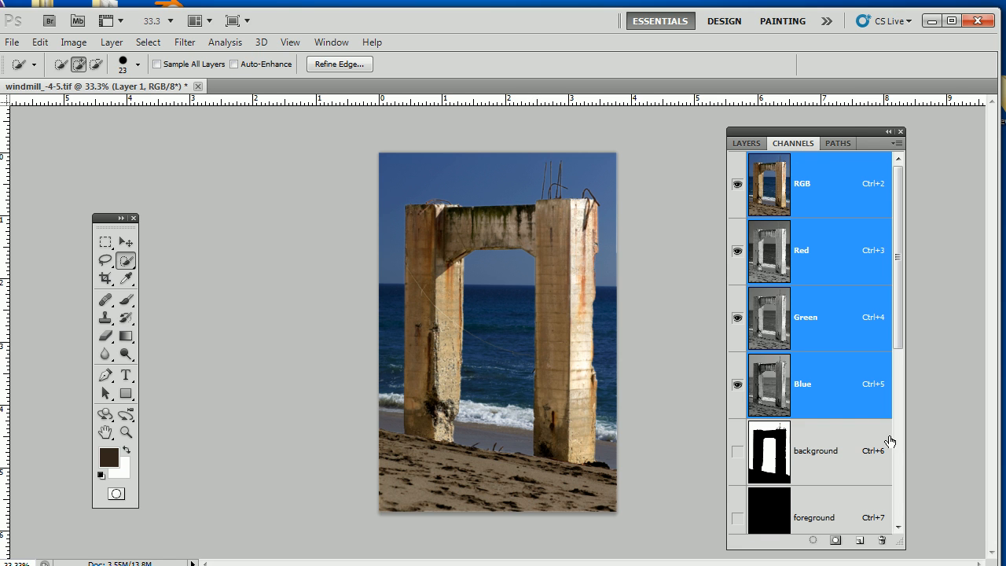
{"action": "left_click_drag", "start_coordinate": [899, 324], "coordinate": [892, 348]}
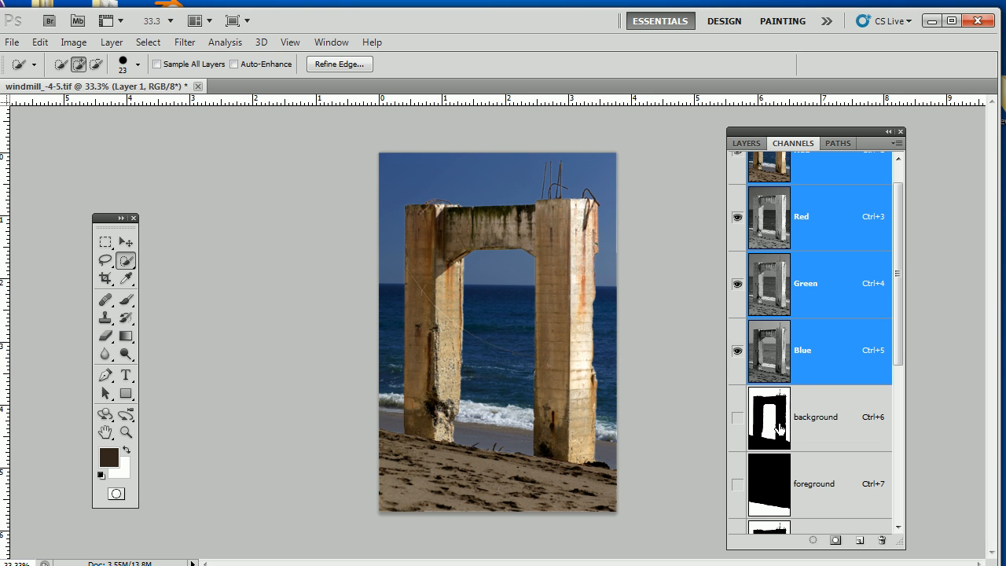
{"action": "left_click", "coordinate": [770, 427]}
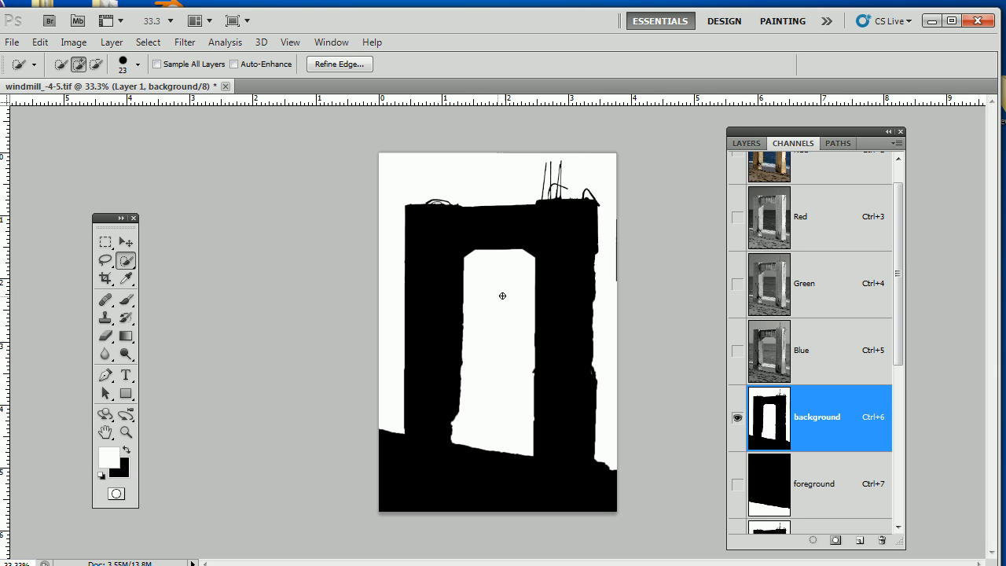
{"action": "key", "text": "h"}
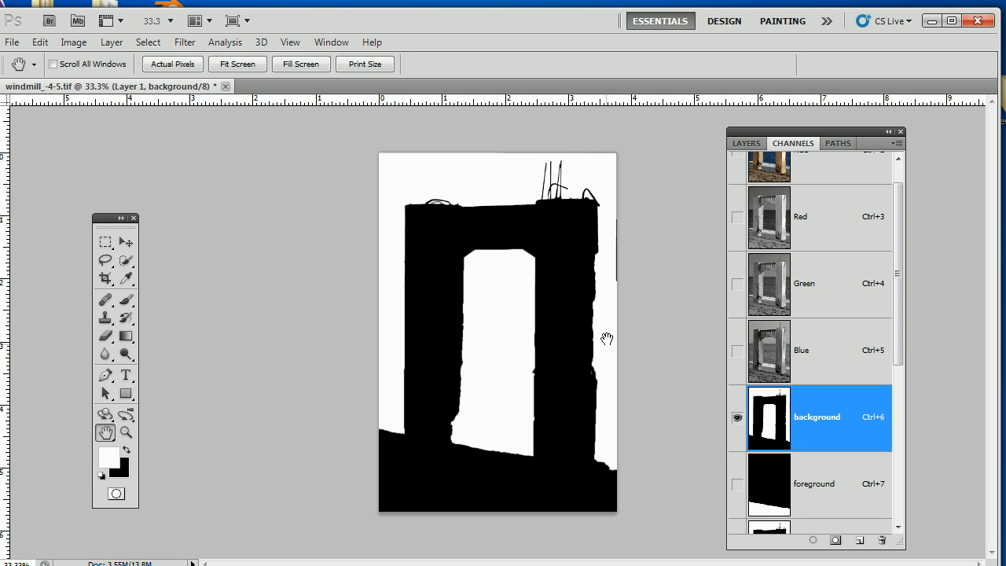
Load the background alpha channel as a selection and return to the RGB composite with Layer 1 active.
{"action": "left_click_drag", "start_coordinate": [768, 363], "coordinate": [767, 414]}
{"action": "left_click", "coordinate": [771, 424], "text": "ctrl"}
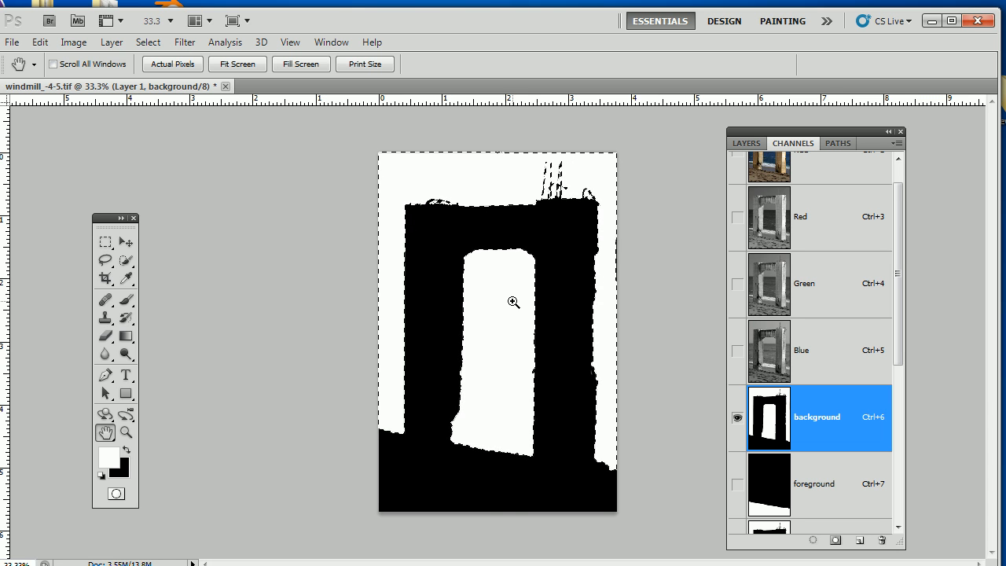
{"action": "left_click_drag", "start_coordinate": [898, 275], "coordinate": [898, 191]}
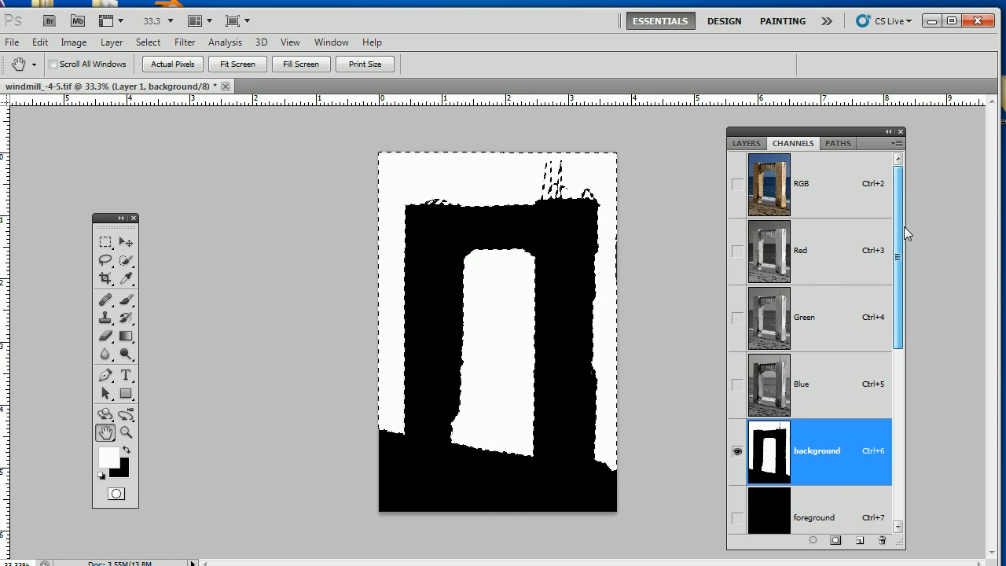
{"action": "left_click", "coordinate": [860, 191]}
{"action": "left_click", "coordinate": [747, 145]}
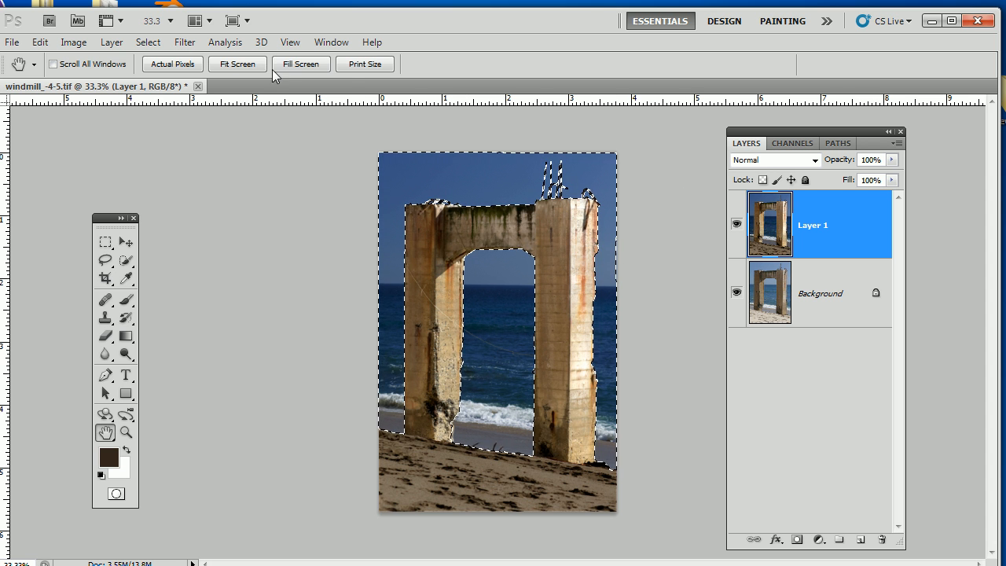
Blur the selected background on Layer 1 with a Gaussian Blur of 3.8 pixels radius, hiding the selection outline.
{"action": "left_click", "coordinate": [183, 44]}
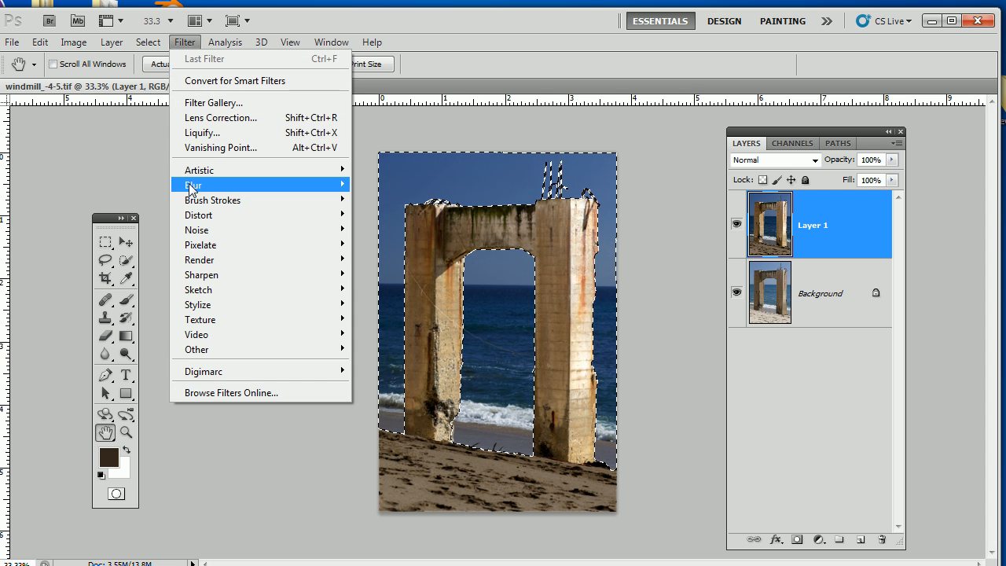
{"action": "mouse_move", "coordinate": [191, 185]}
{"action": "left_click", "coordinate": [155, 245]}
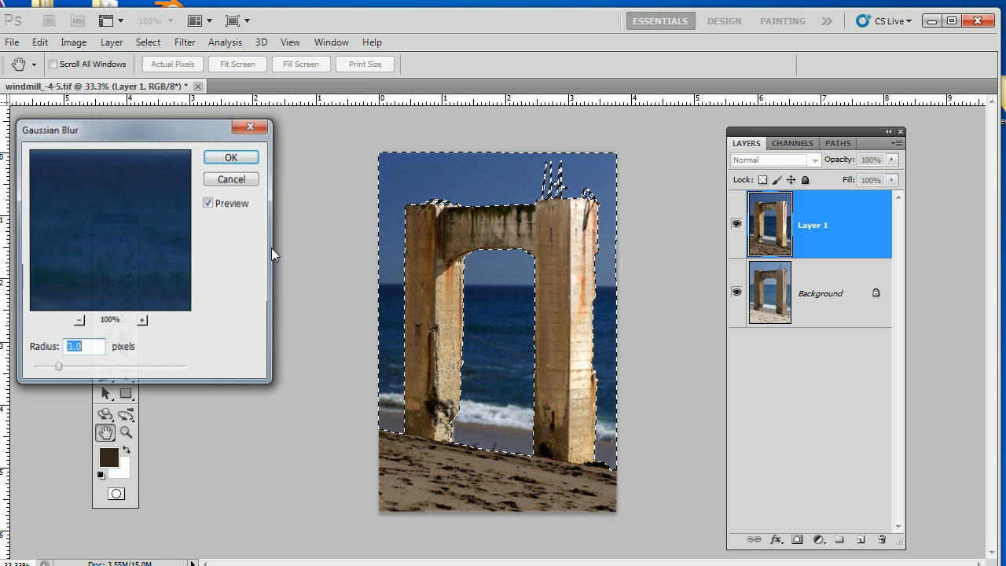
{"action": "left_click_drag", "start_coordinate": [59, 368], "coordinate": [64, 367]}
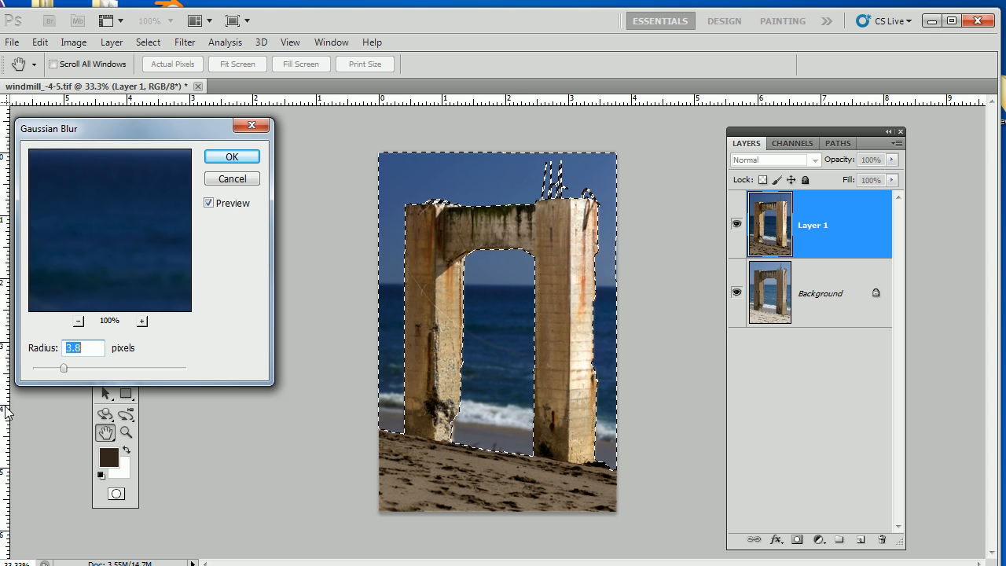
{"action": "key", "text": "BackSpace"}
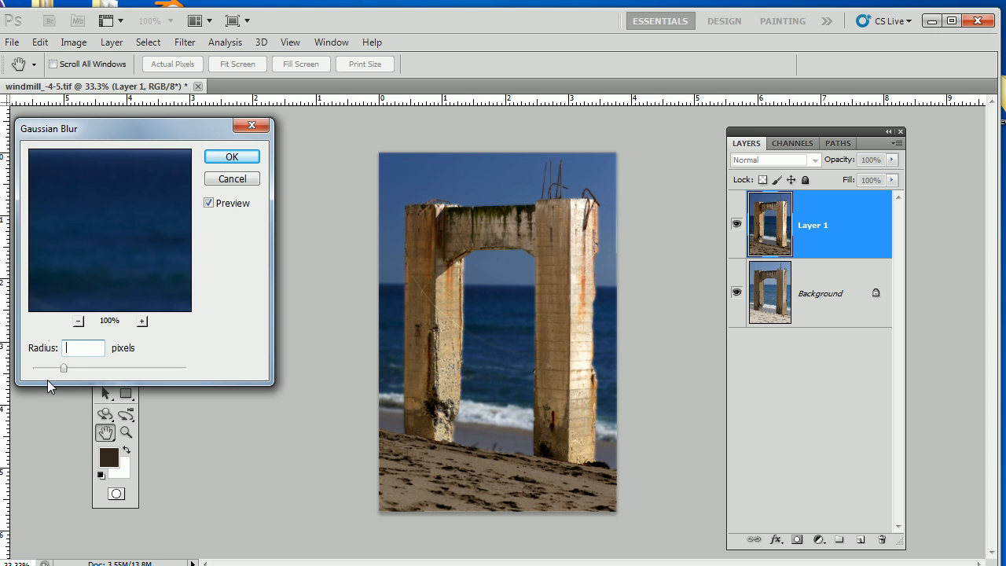
{"action": "left_click", "coordinate": [233, 157]}
{"action": "left_click", "coordinate": [503, 239]}
{"action": "left_click", "coordinate": [231, 156]}
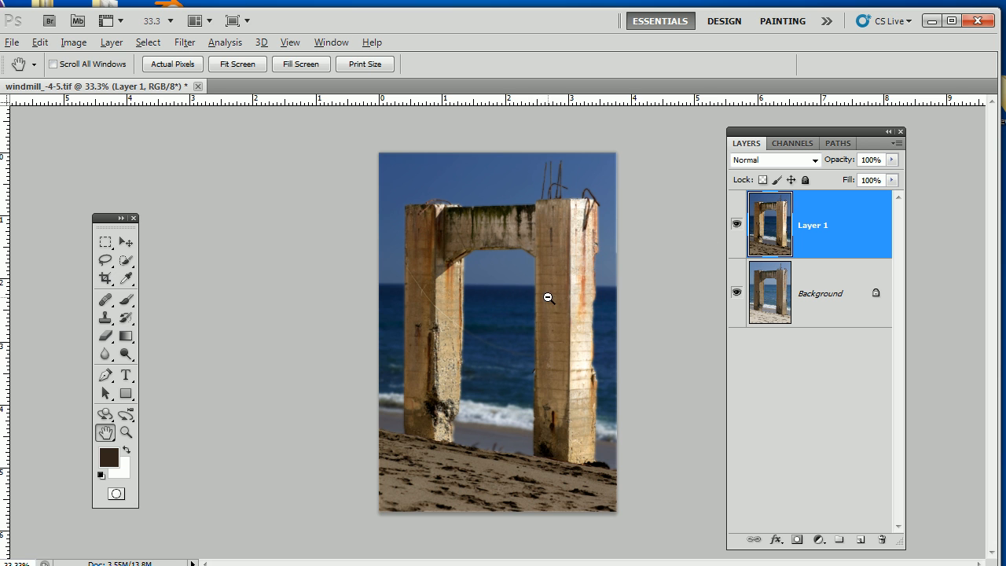
Compare the edited image with the original by switching Layer 1's visibility off and on, leaving it visible.
{"action": "scroll", "coordinate": [564, 302], "scroll_direction": "up", "scroll_amount": 1}
{"action": "left_click", "coordinate": [736, 224]}
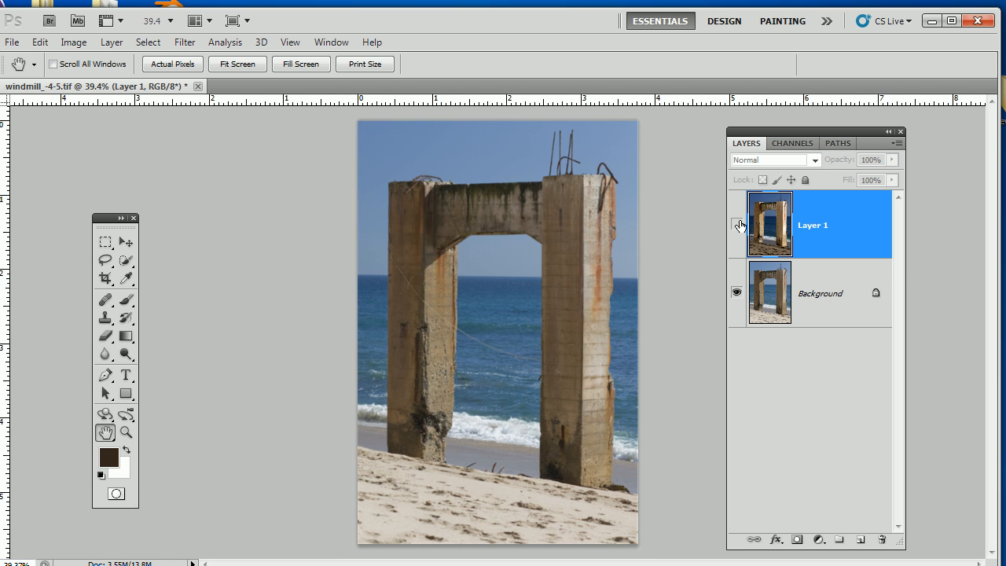
{"action": "left_click", "coordinate": [737, 225]}
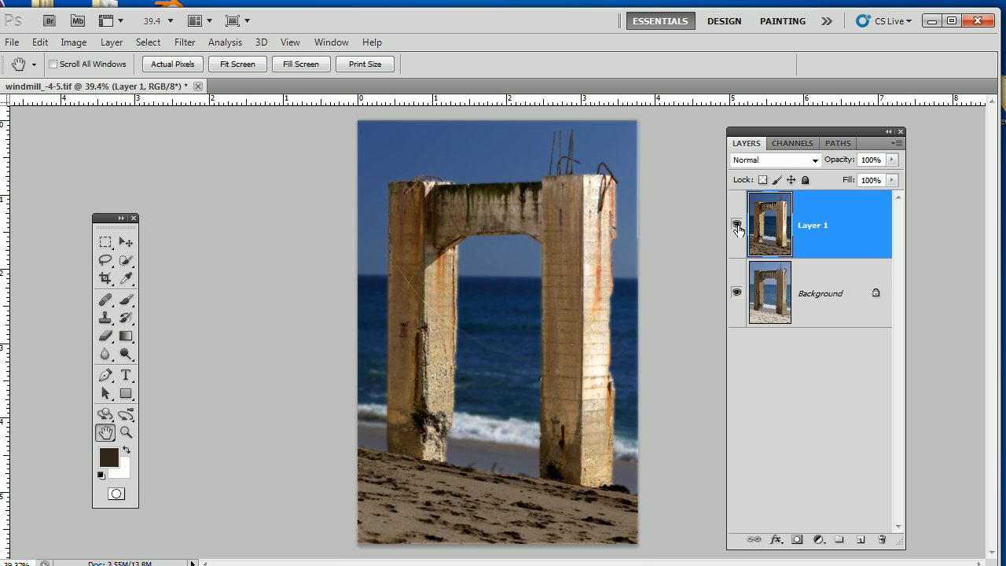
{"action": "left_click", "coordinate": [737, 226]}
{"action": "left_click", "coordinate": [736, 227]}
{"action": "left_click", "coordinate": [737, 230]}
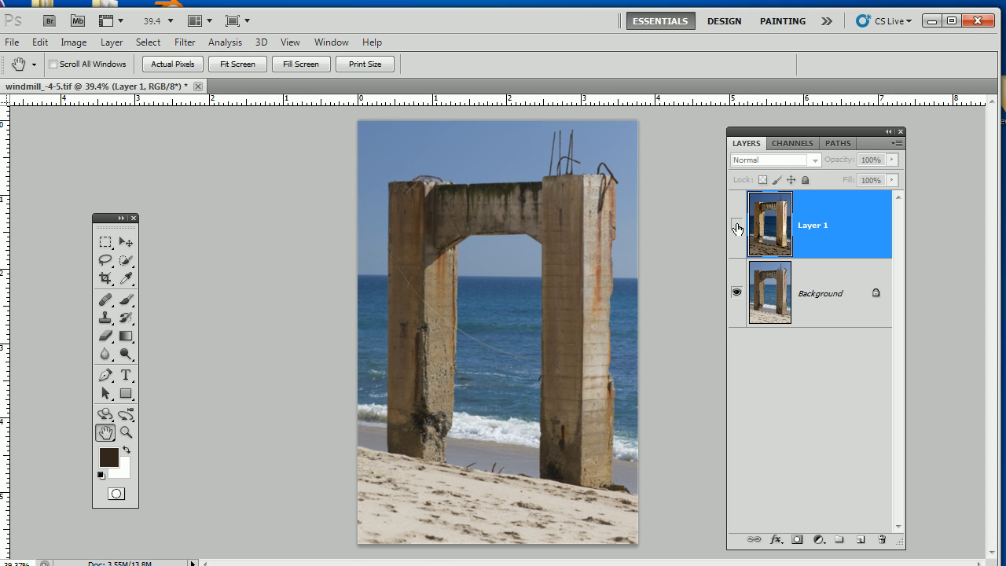
{"action": "left_click", "coordinate": [737, 228]}
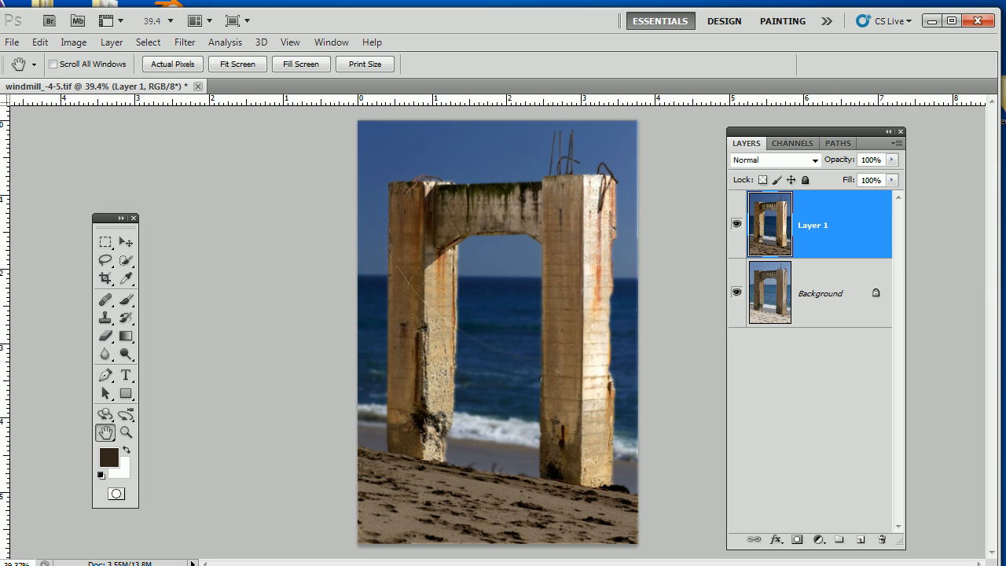